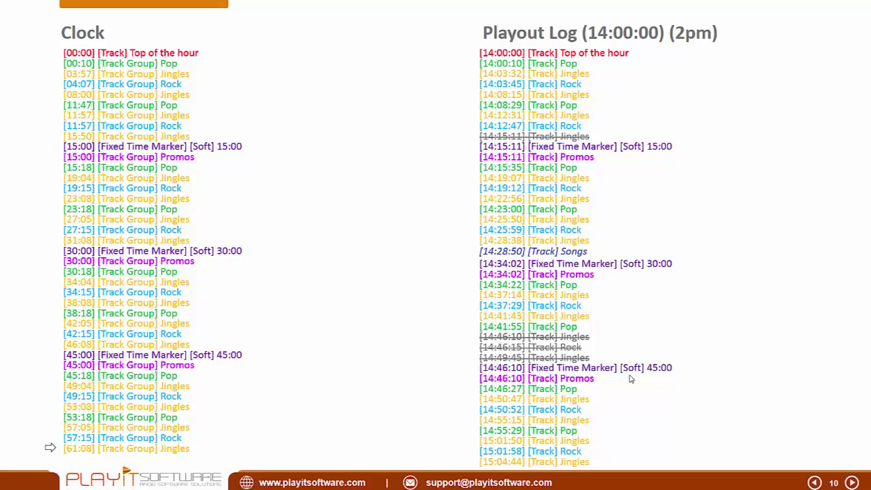
key(Right)
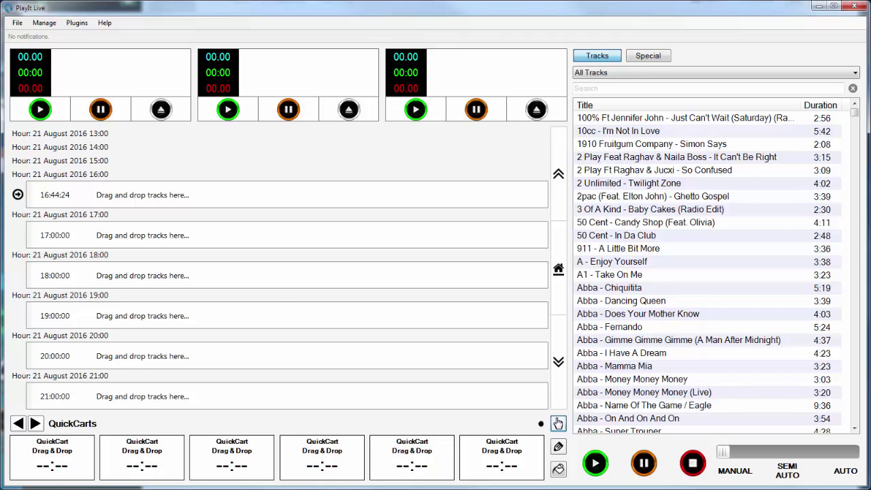
- Start adding new tracks from the P:\Jingles folder, with silence analysis on and tracks sharing a file path replaced
click(51, 28)
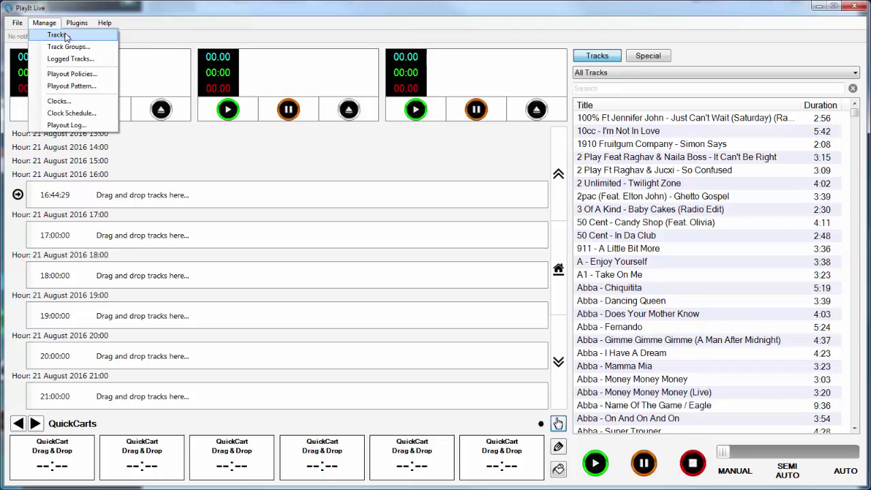
click(77, 37)
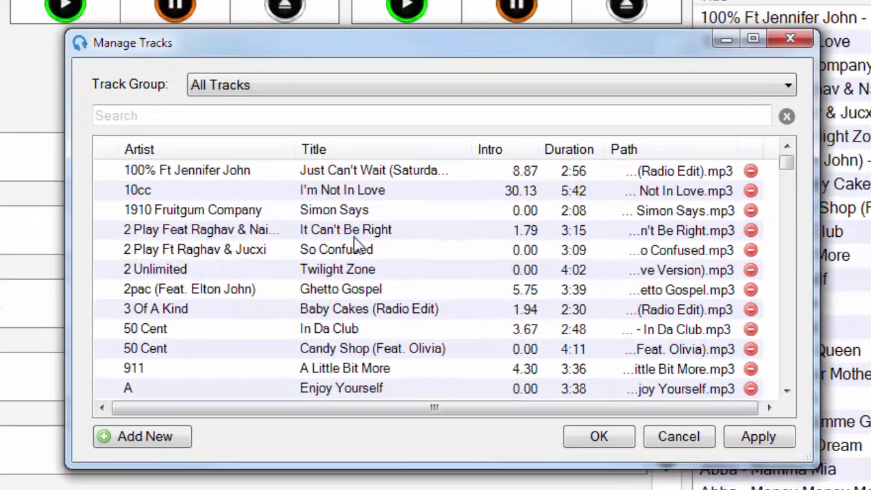
click(173, 440)
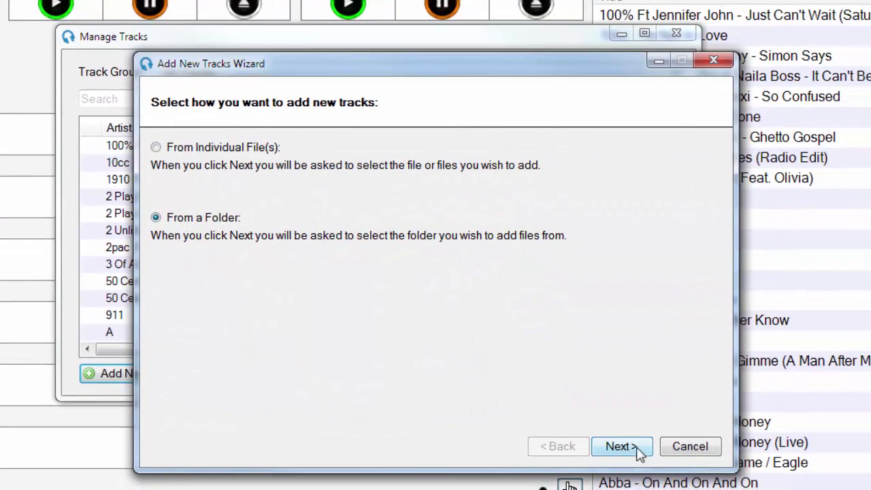
click(620, 447)
double_click(449, 344)
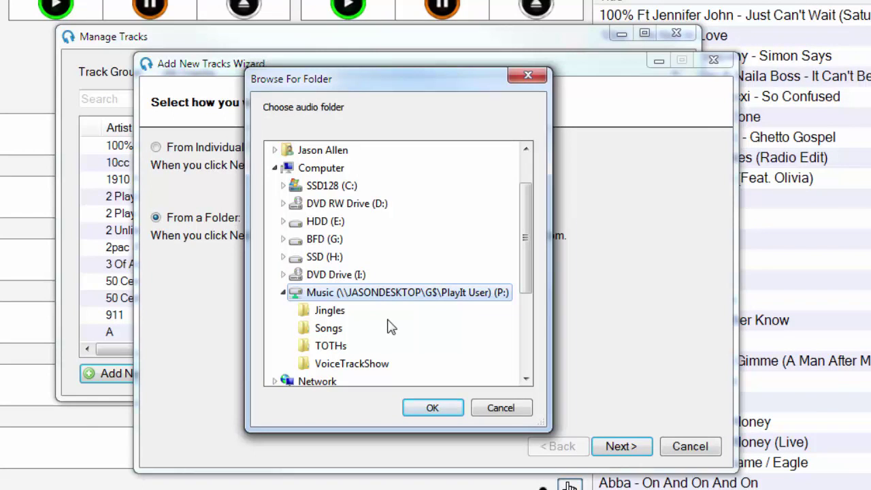
click(328, 310)
click(456, 408)
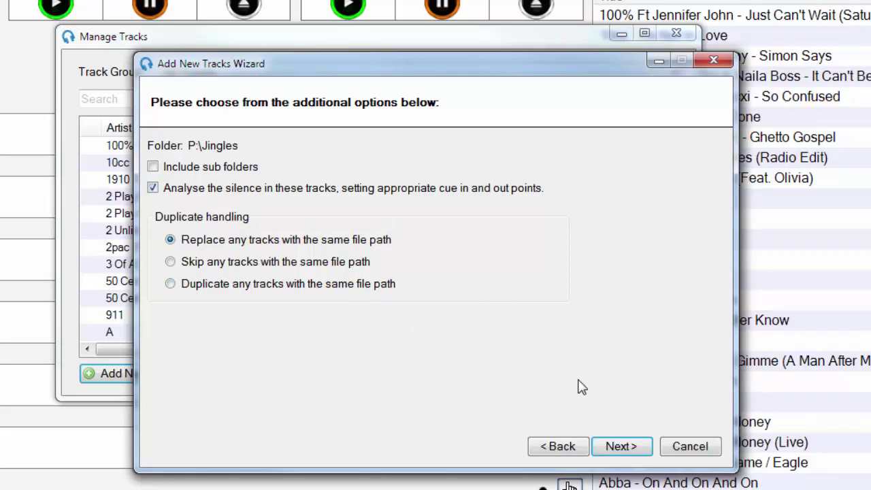
click(638, 450)
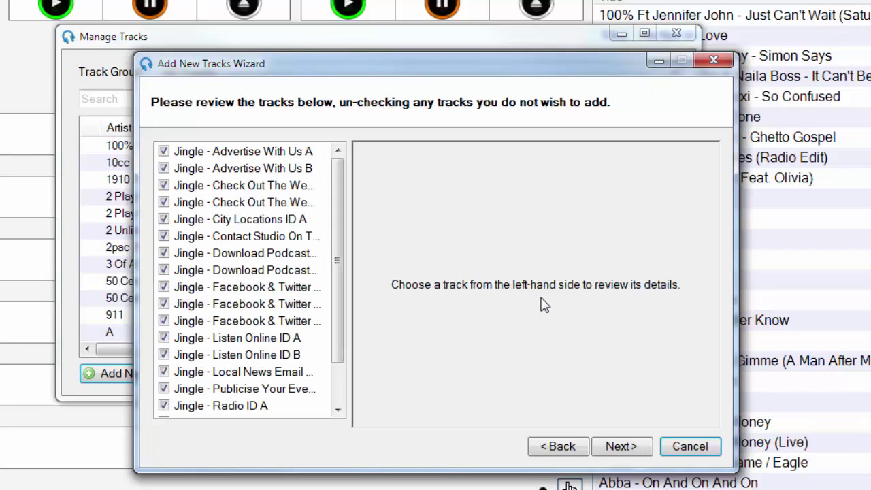
- Review the details of the Advertise With Us A jingle and add all the new tracks to the existing Jingles group
click(256, 153)
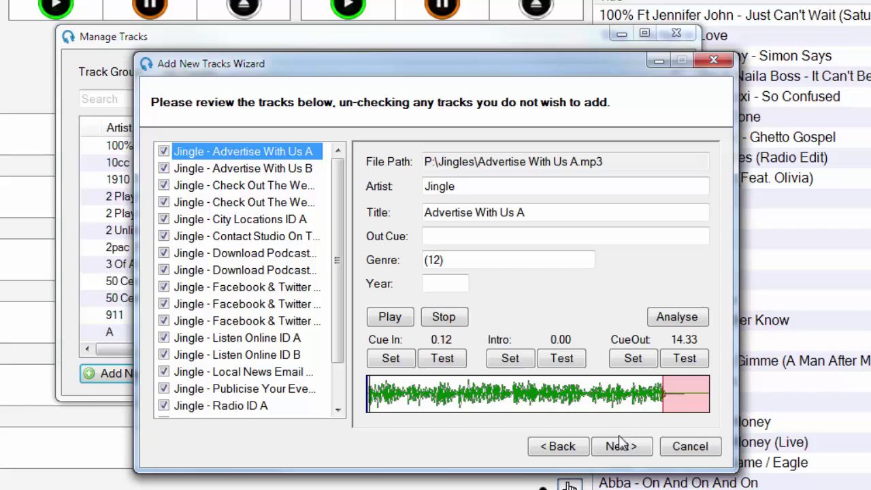
click(643, 453)
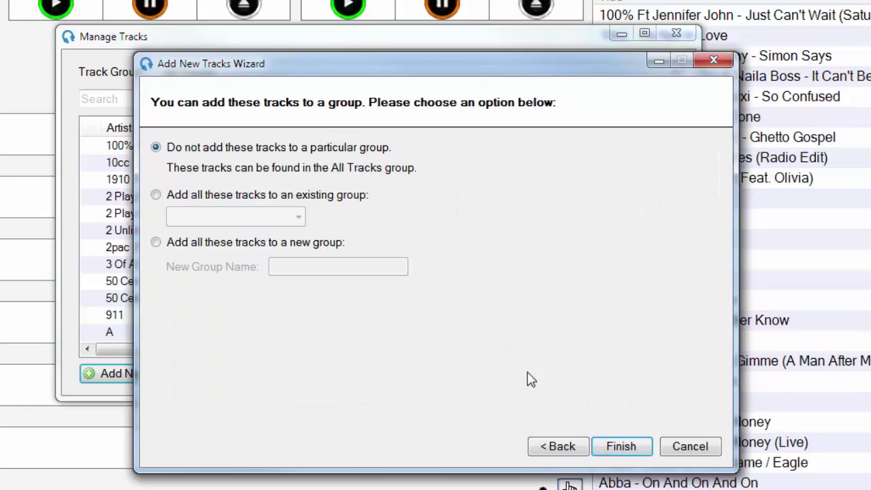
click(227, 196)
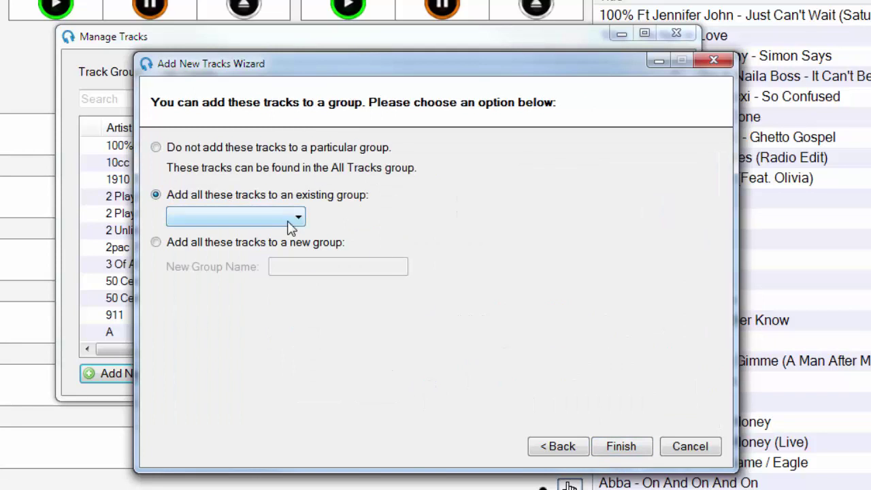
click(298, 216)
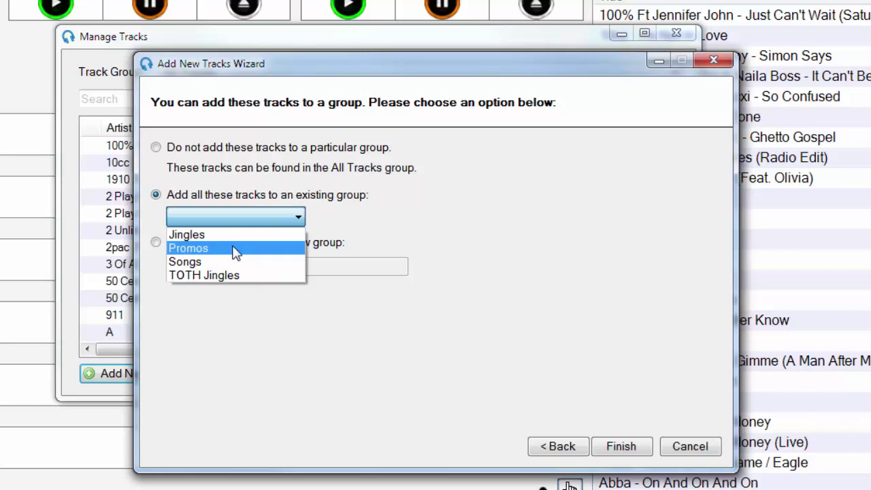
click(209, 235)
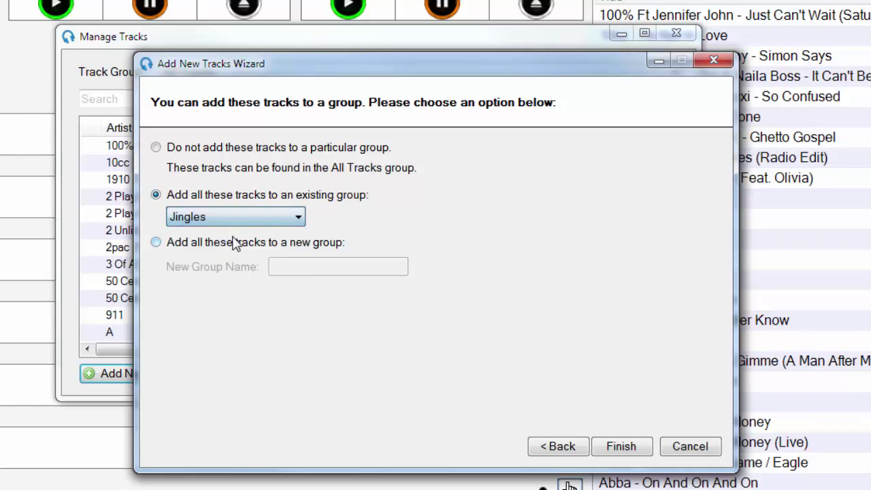
click(620, 447)
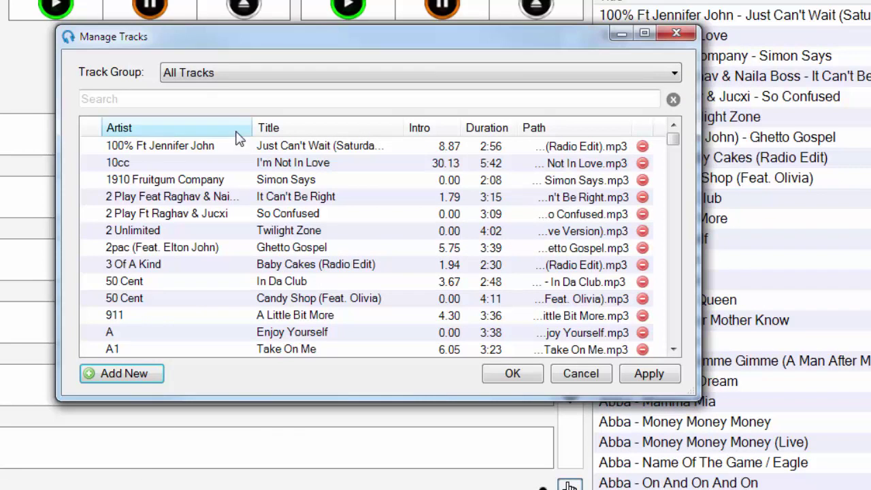
- List the tracks of the Jingles group in the track manager and confirm the track changes
click(257, 73)
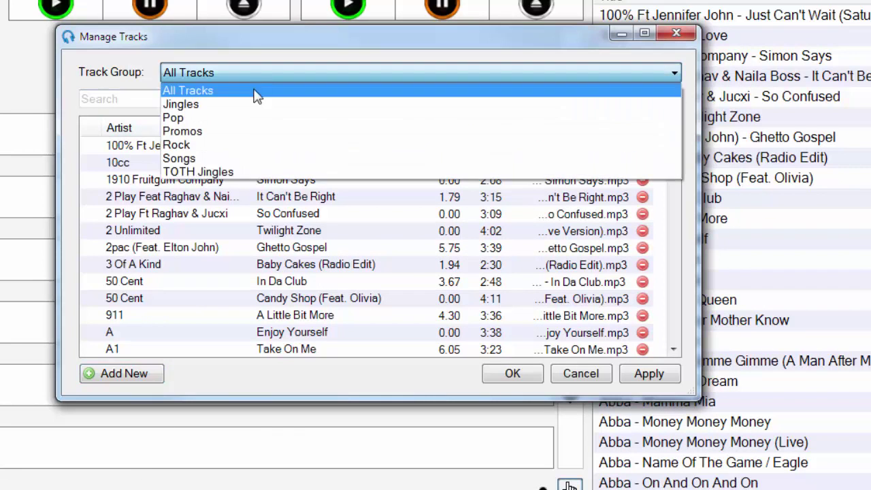
click(204, 102)
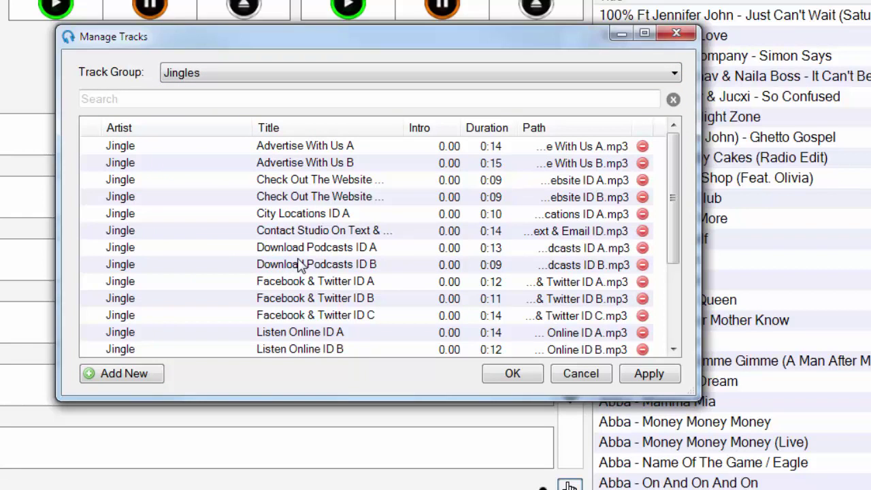
click(516, 374)
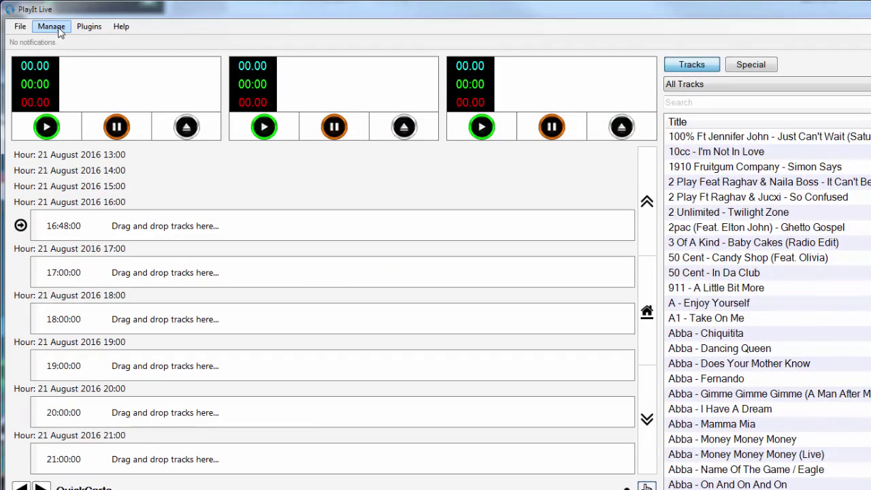
- Open the track group manager and examine the filter rules of the Pop and Rock groups
click(58, 29)
click(58, 29)
click(58, 29)
click(120, 55)
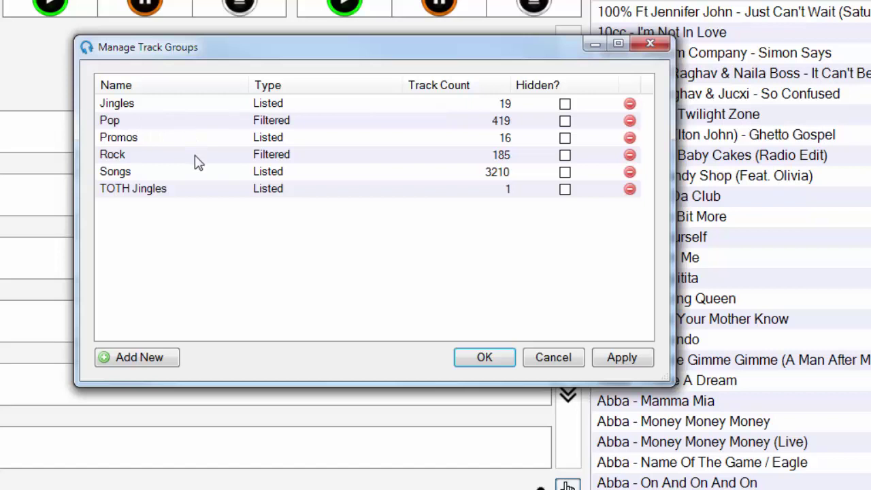
double_click(153, 121)
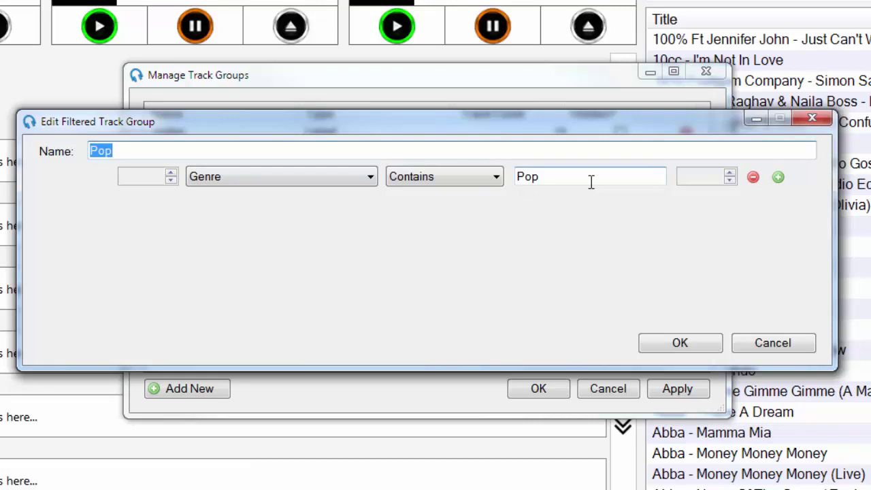
click(680, 343)
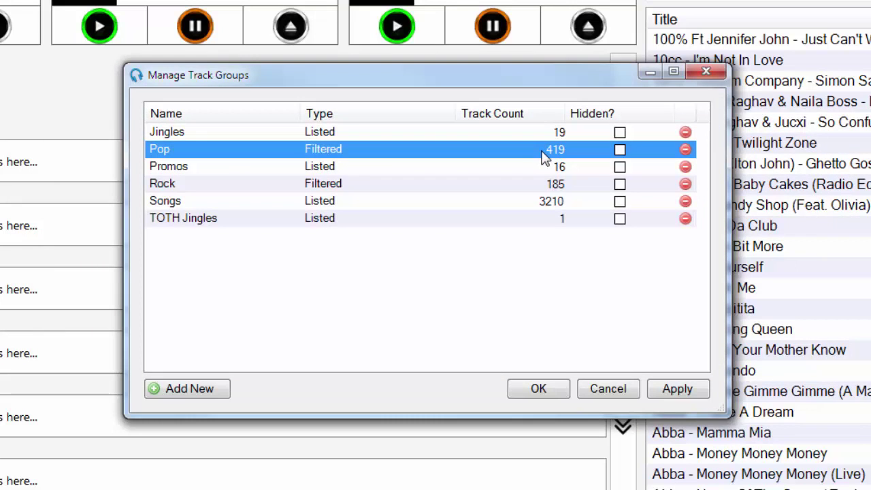
double_click(225, 185)
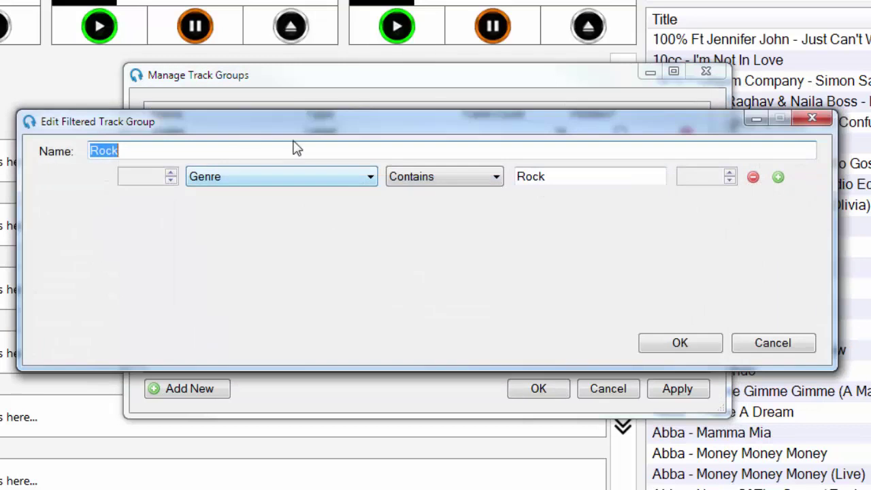
click(773, 342)
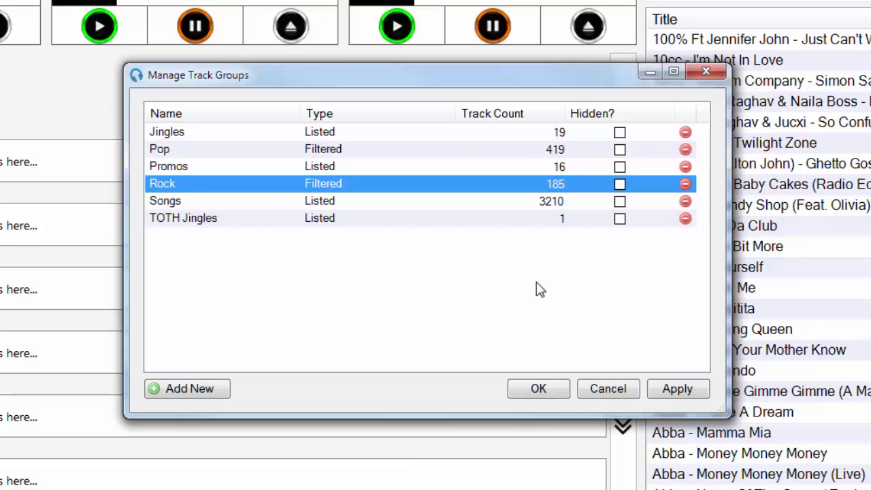
- Examine which tracks belong to the listed Promos group, leaving it unedited
click(223, 156)
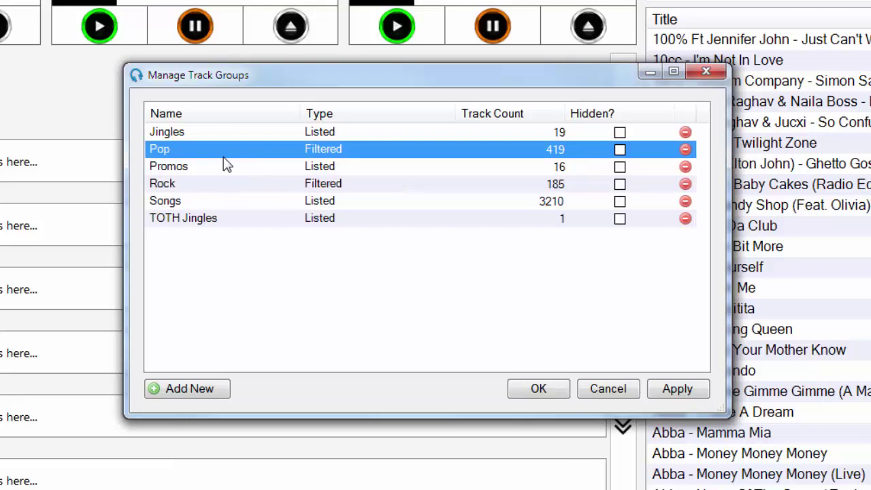
click(223, 168)
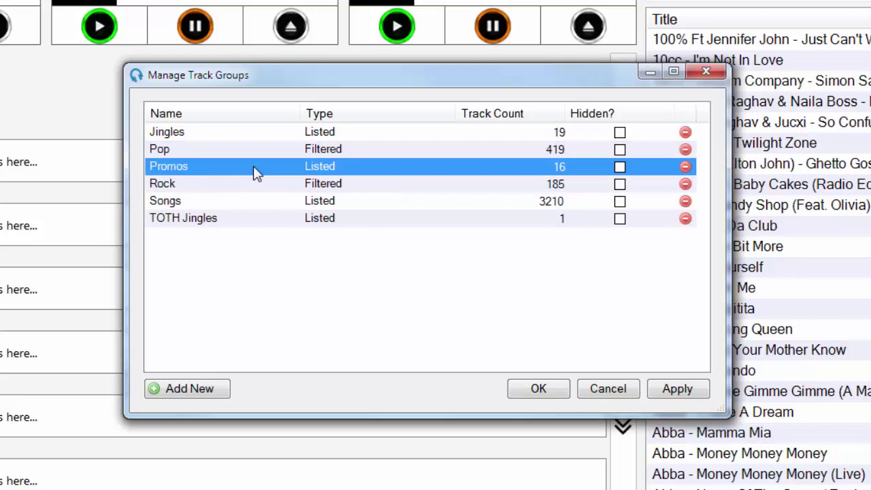
double_click(284, 173)
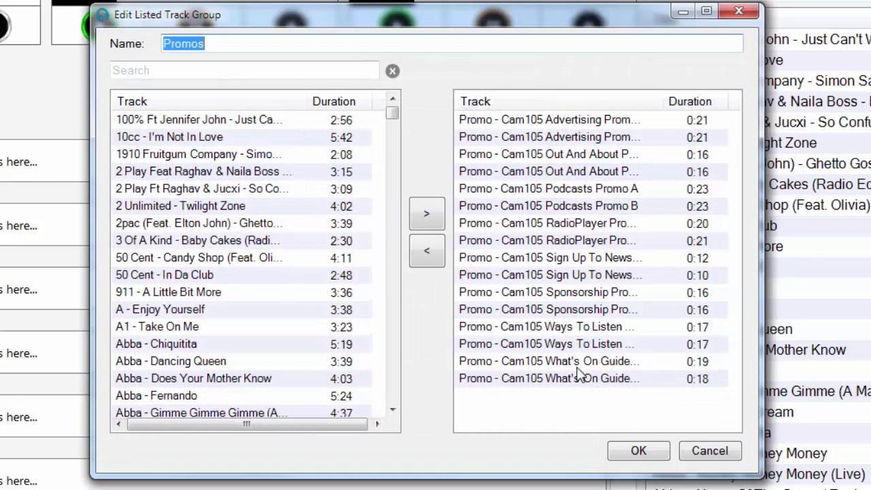
click(734, 454)
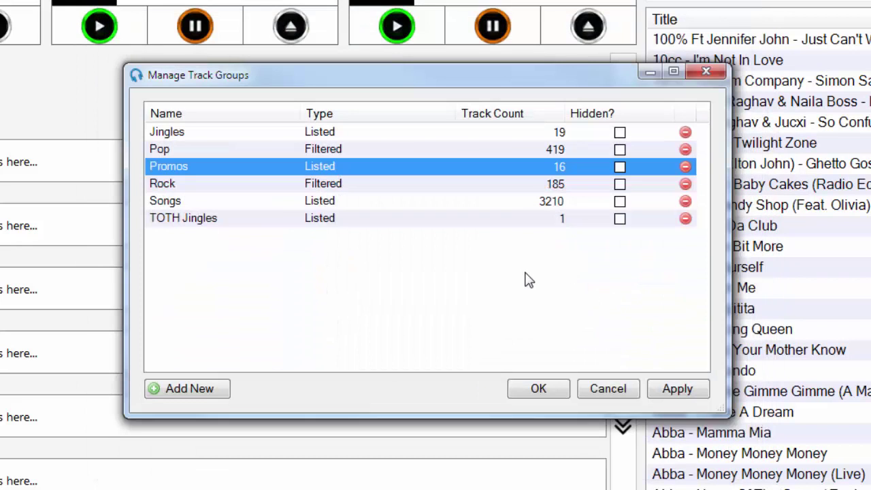
- Create a grouped track group that combines the Jingles and Promos groups
click(229, 388)
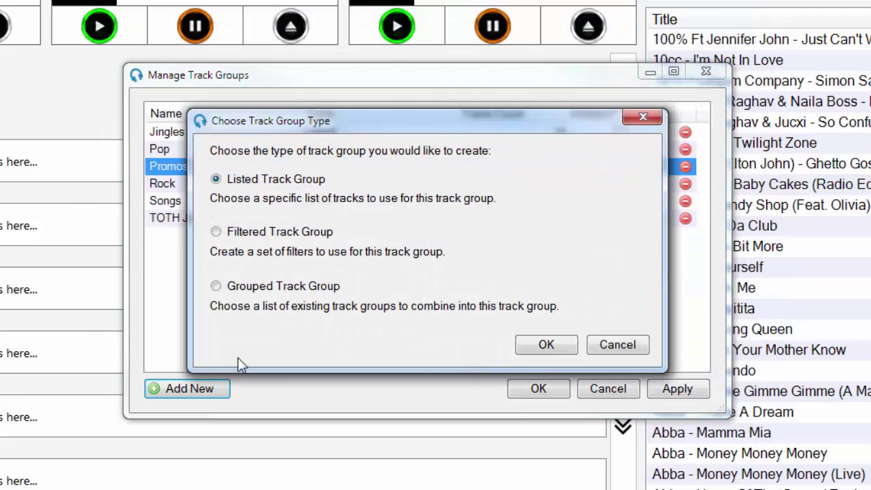
click(253, 286)
click(545, 345)
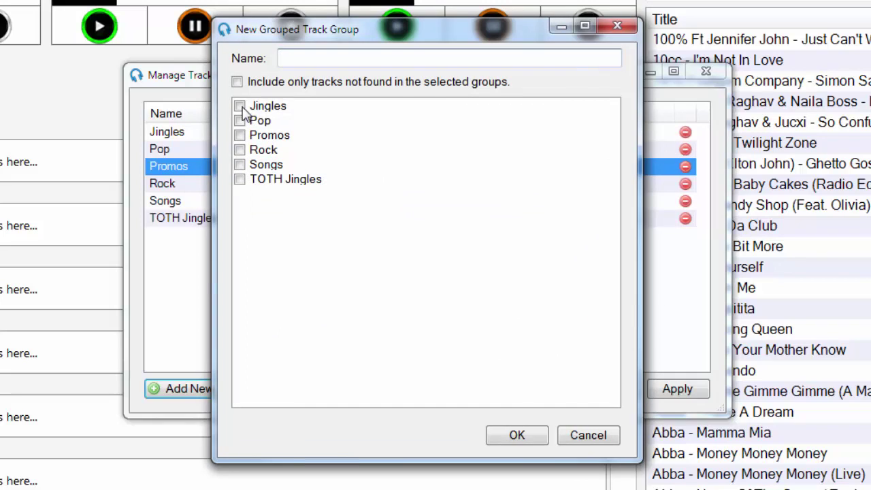
click(241, 107)
click(240, 107)
click(239, 136)
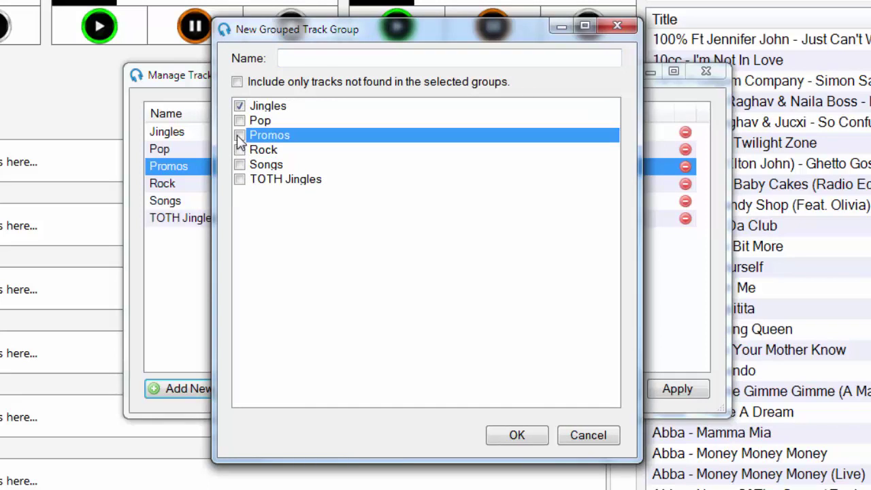
click(240, 135)
- Name the new grouped track group "Jingles & Promos" and save the track groups
click(327, 61)
text(Jig)
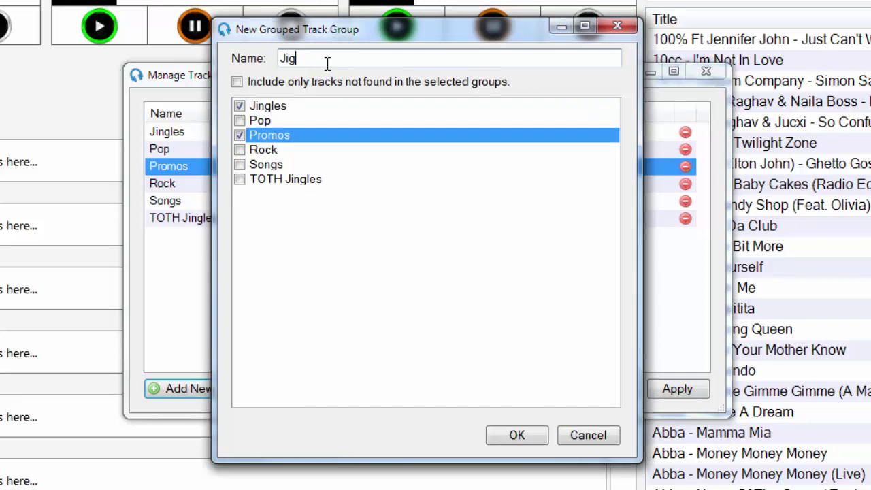
key(BackSpace)
text(ngles & Promos)
click(515, 439)
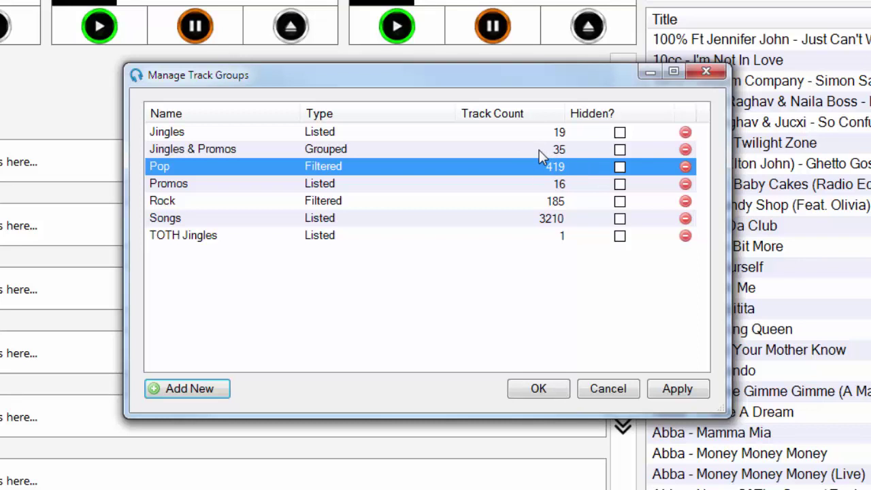
click(536, 389)
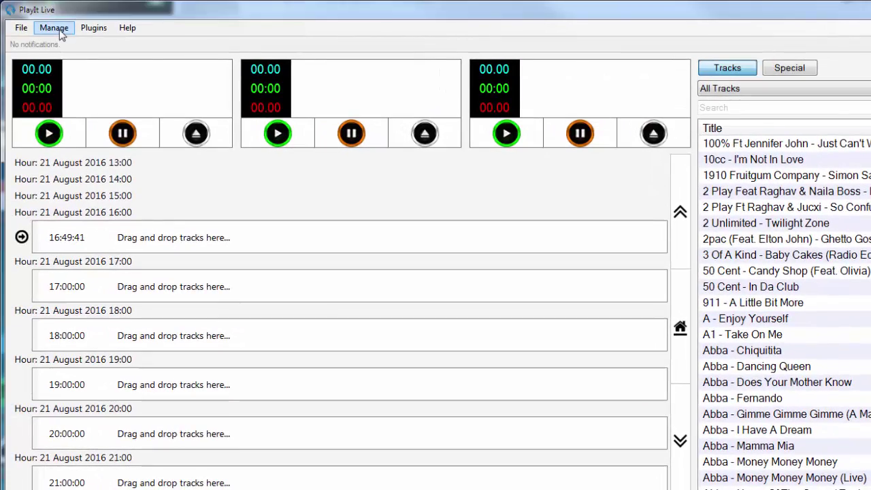
- Set up a new playout policy with a 3-hour same-track gap and a 1-hour same-artist gap, applied only to the Songs group
click(60, 31)
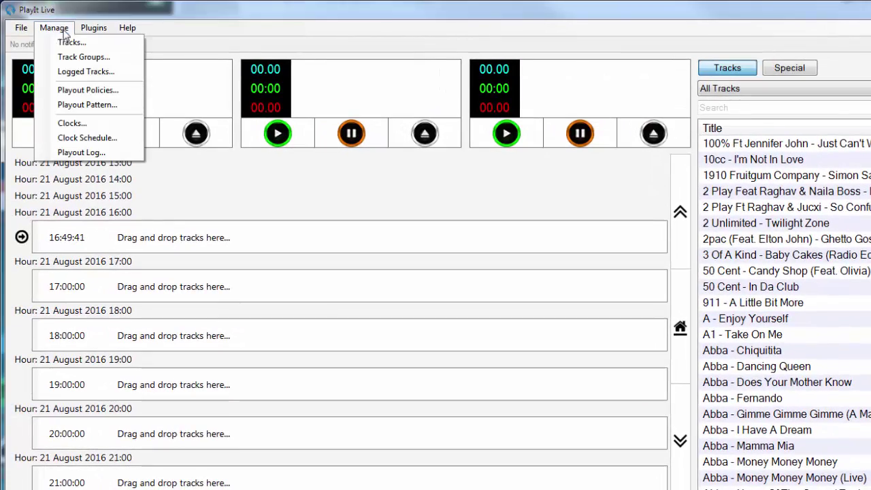
click(129, 90)
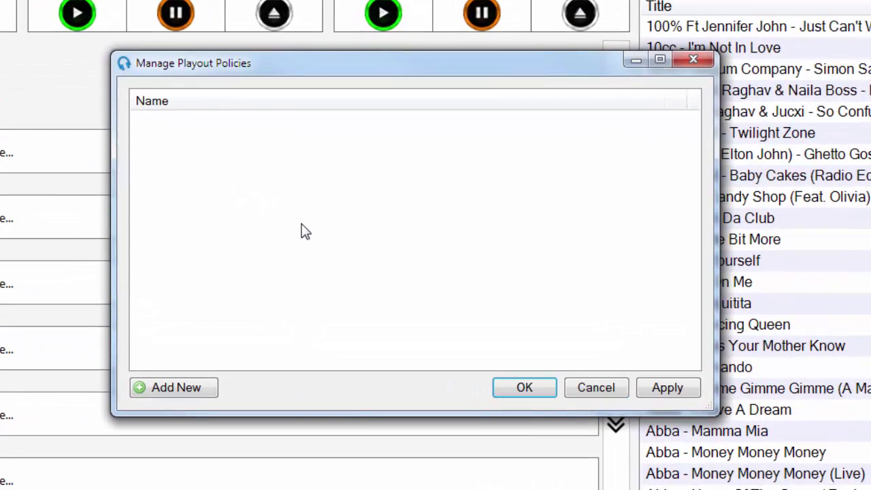
click(207, 390)
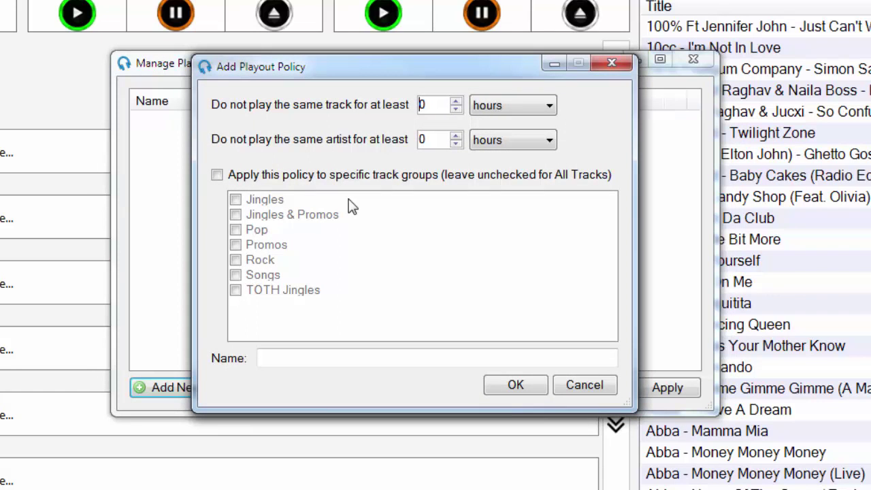
click(456, 101)
click(456, 101)
click(455, 100)
click(455, 135)
click(239, 276)
click(235, 275)
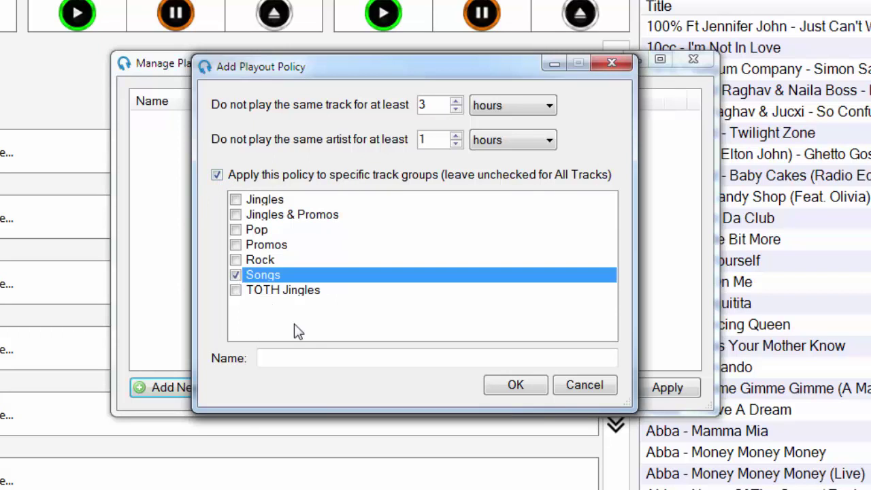
- Name the new playout policy "Songs Policy" and save the playout policies
click(332, 359)
text(Songs Policy)
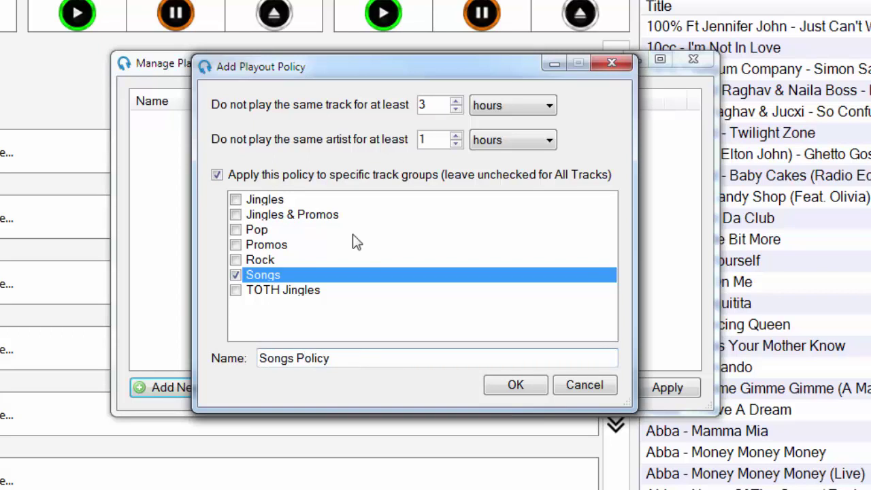
click(515, 385)
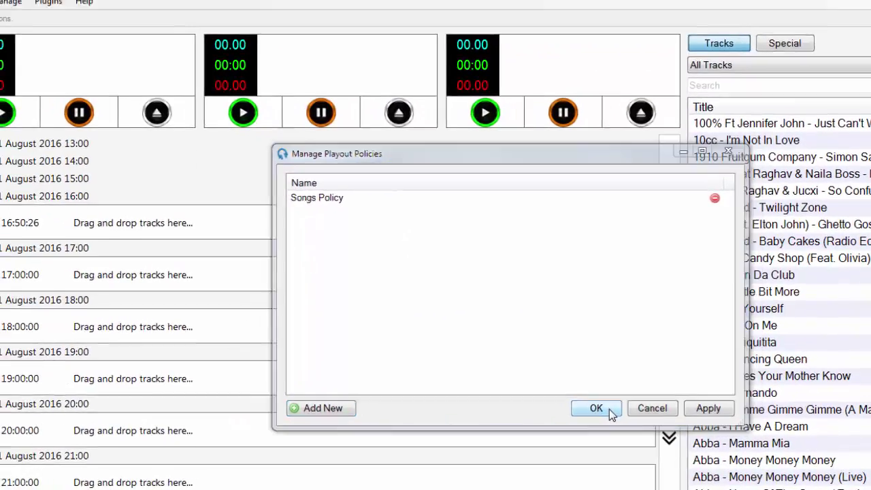
click(545, 389)
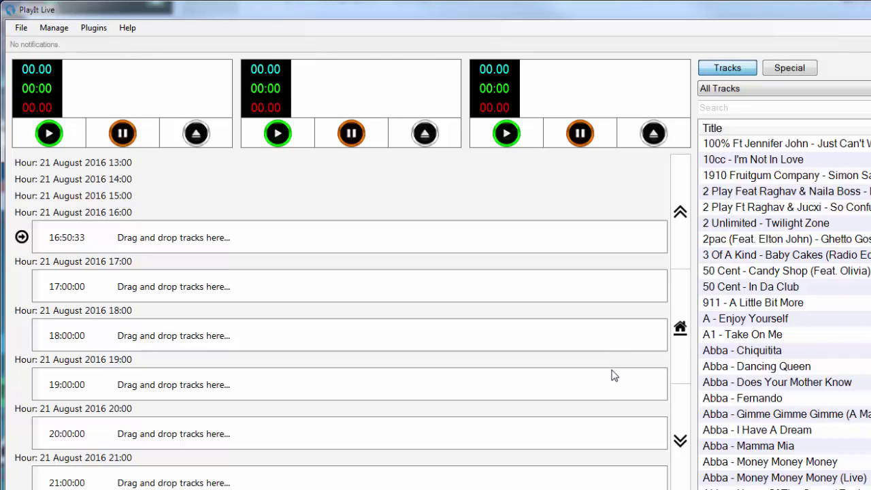
- Replace All Tracks with the Songs group in the playout pattern and save it
click(70, 33)
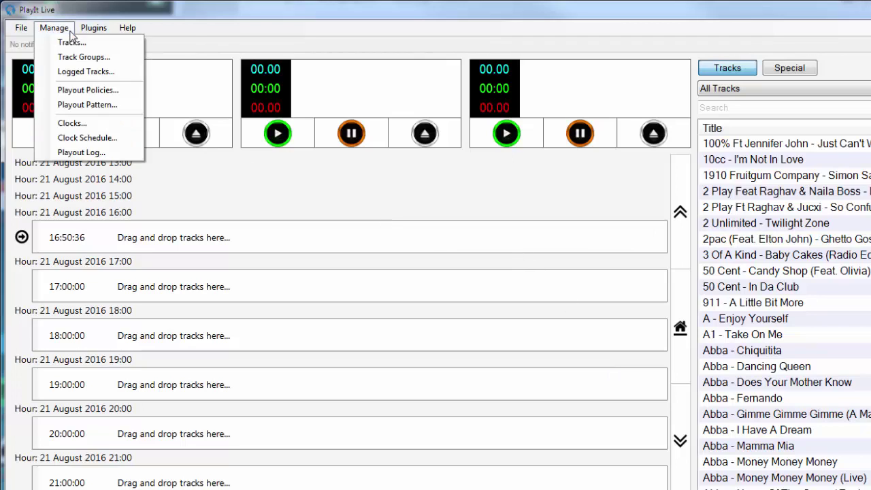
click(129, 106)
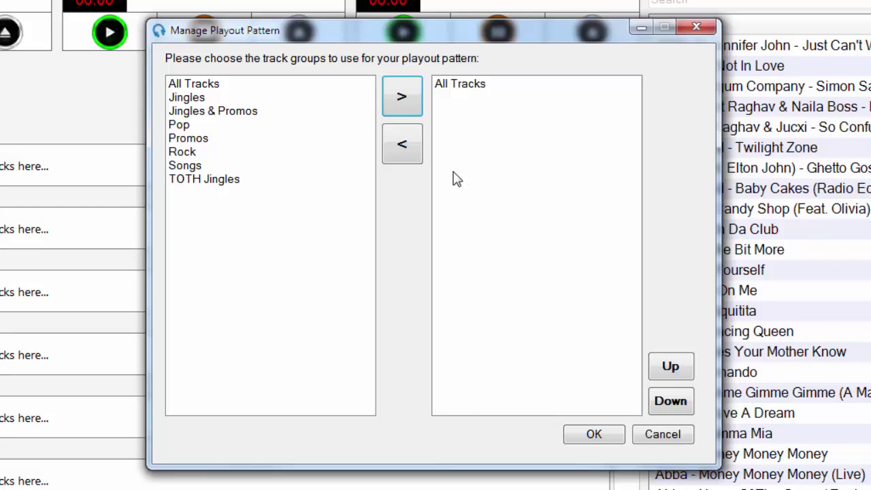
click(452, 91)
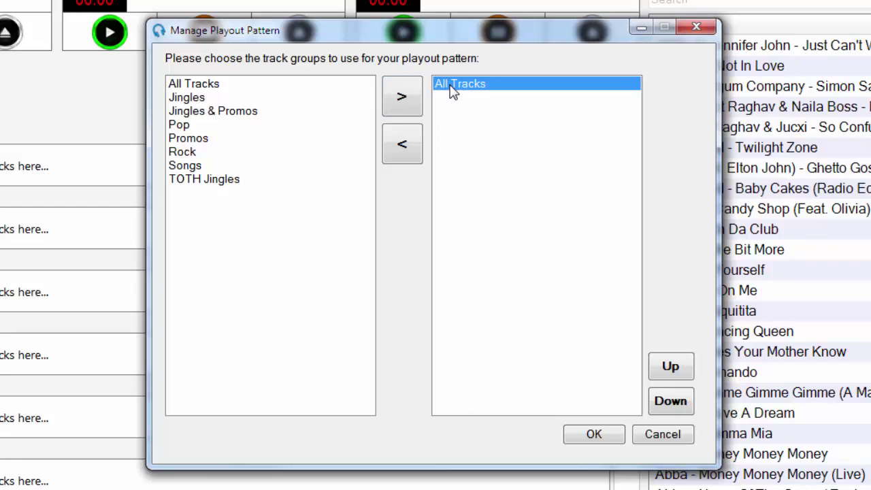
click(410, 139)
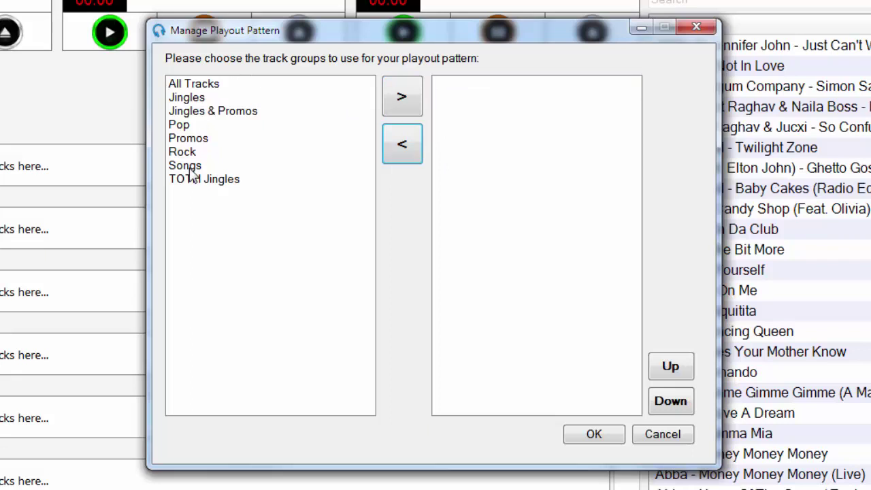
click(191, 166)
click(407, 108)
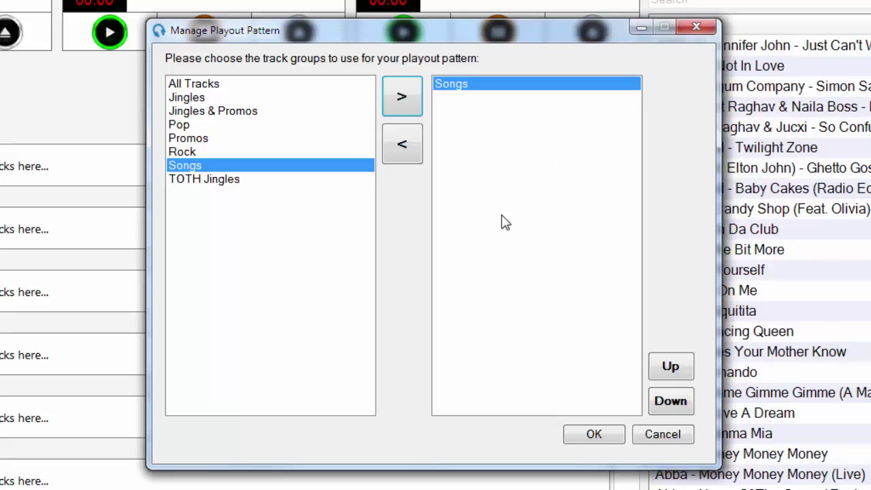
click(616, 436)
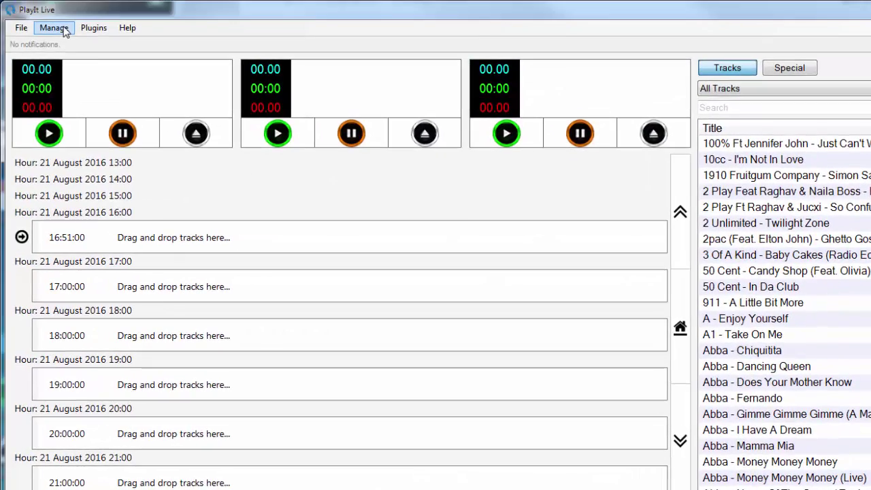
- Examine the whole sequence of items in the existing clock "Clock I created earlier", leaving it unedited
click(65, 30)
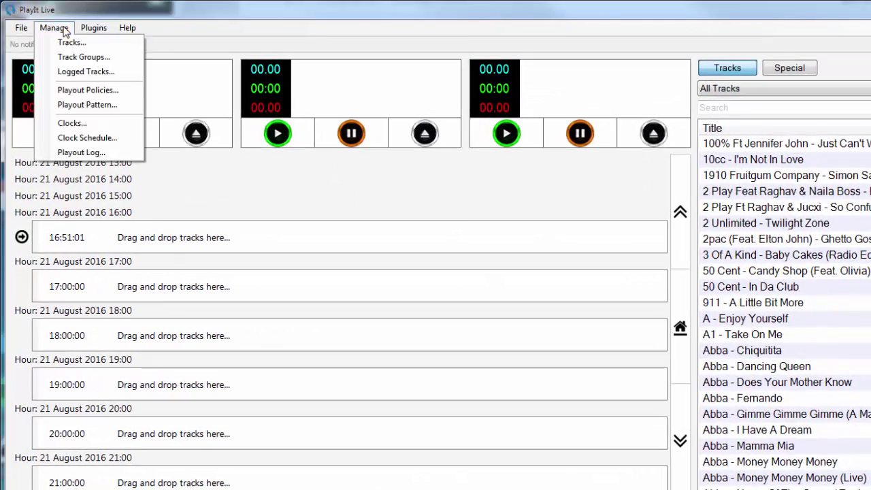
click(113, 123)
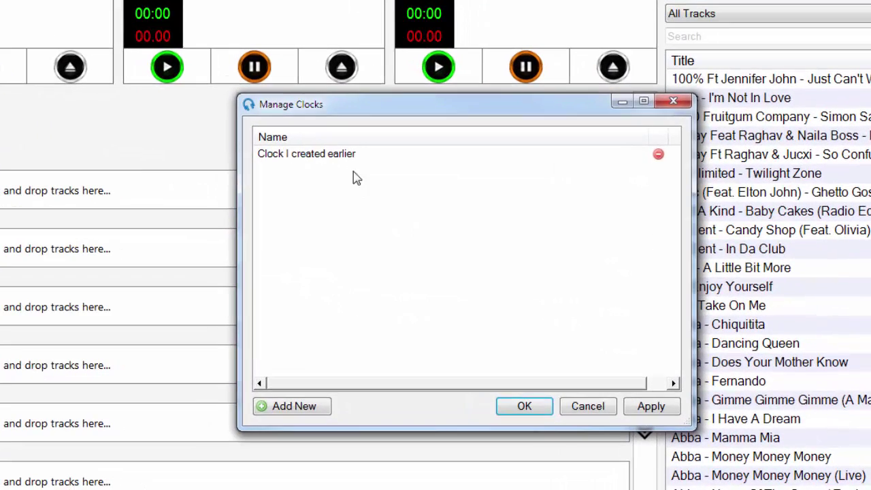
click(368, 159)
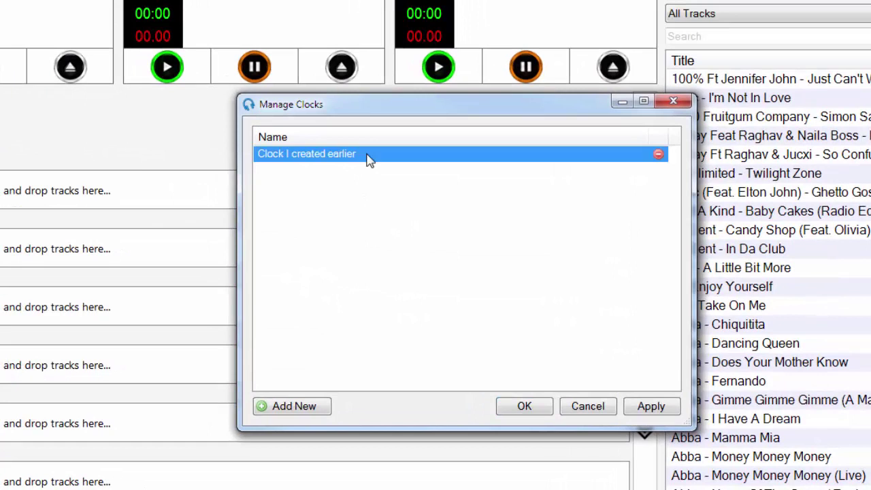
double_click(369, 159)
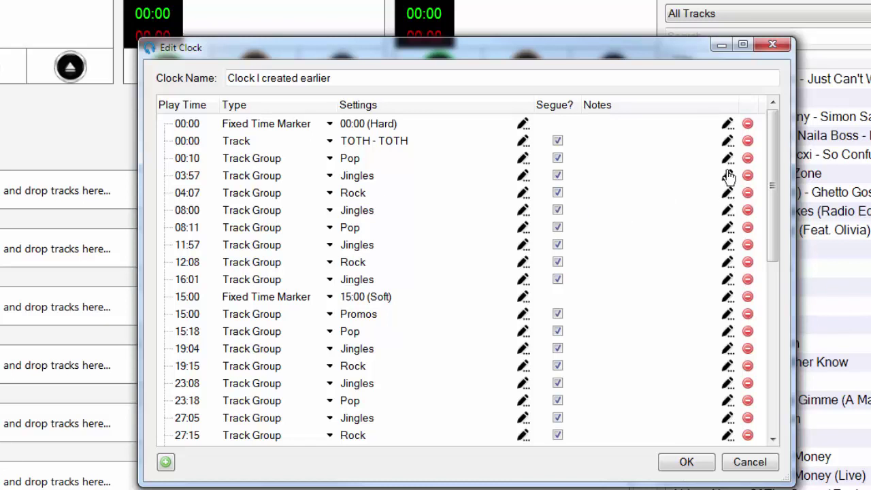
drag(774, 144, 765, 358)
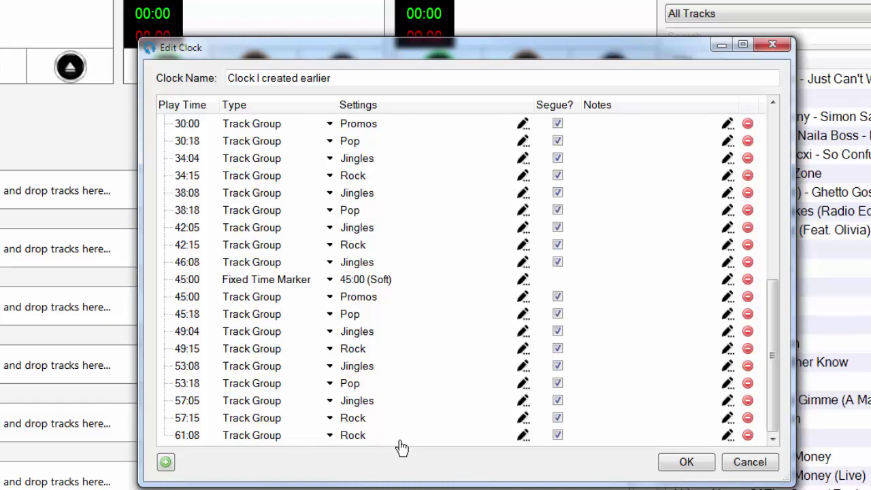
click(706, 466)
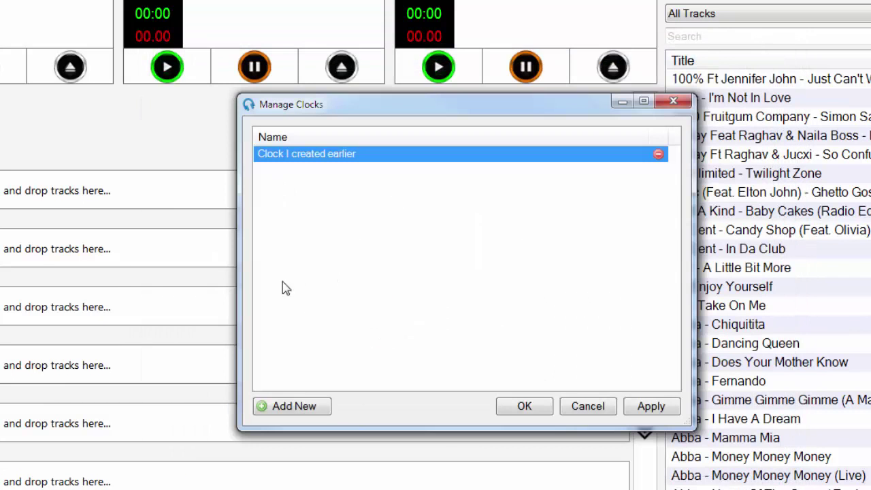
- Create a new clock named "My Clock" and make its first item a Fixed Time Marker
click(324, 406)
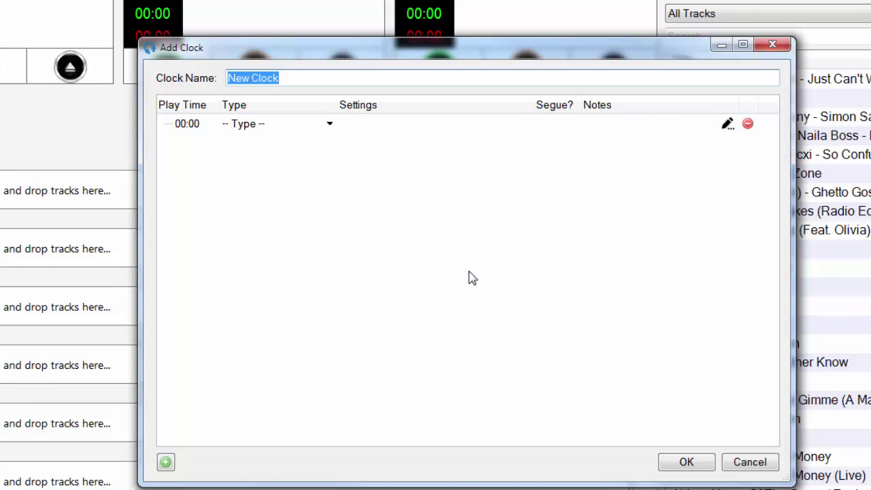
text(My)
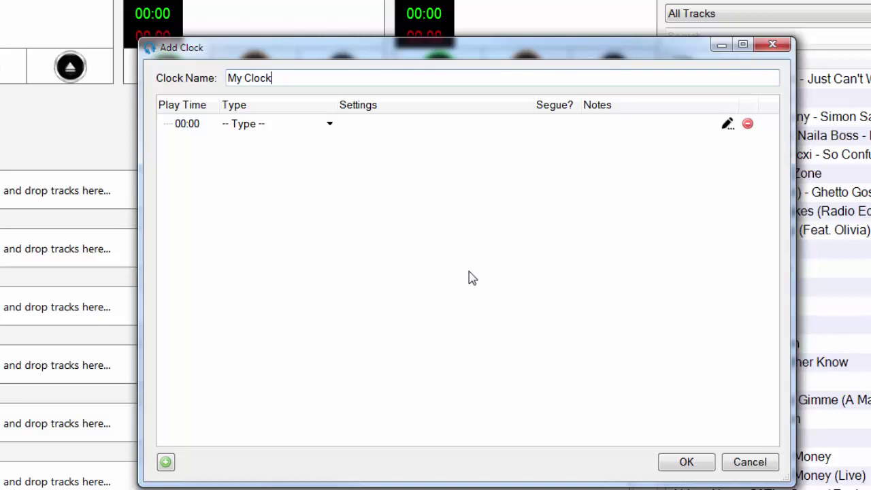
click(253, 136)
click(258, 130)
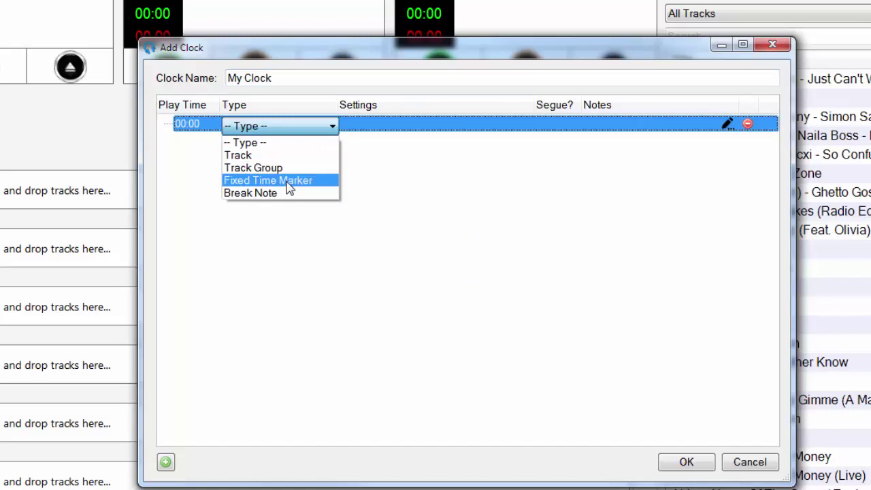
click(288, 180)
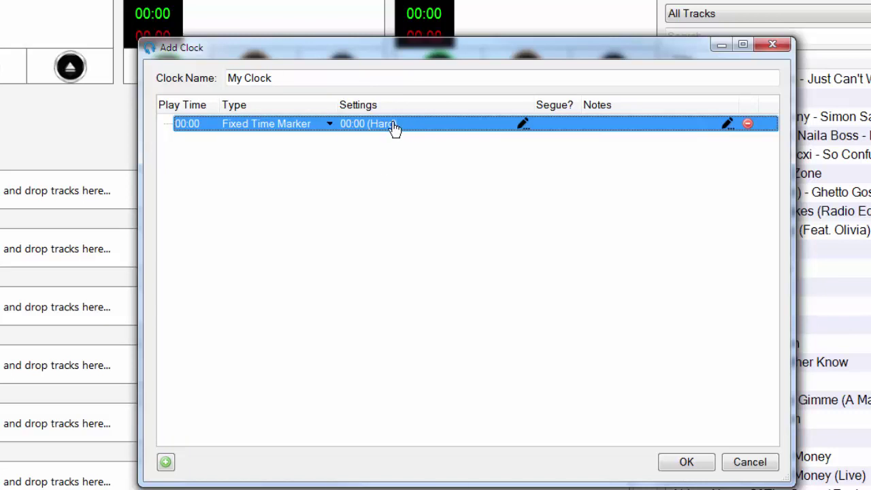
- Add a second clock item of type Track and assign the "TOTH - TOTH" track to it
click(165, 462)
click(272, 151)
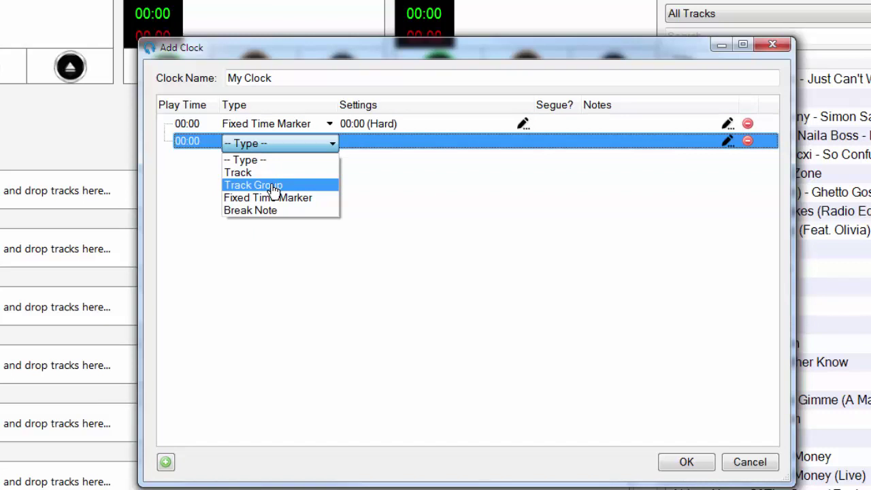
click(273, 186)
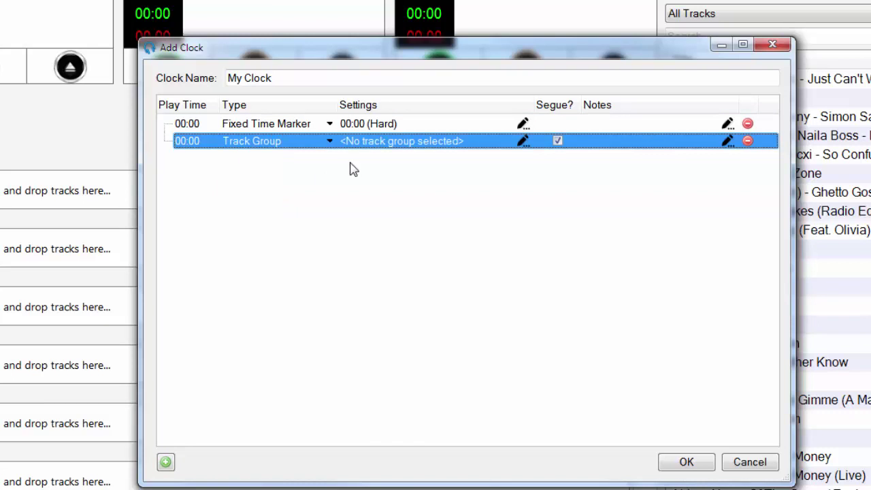
click(270, 148)
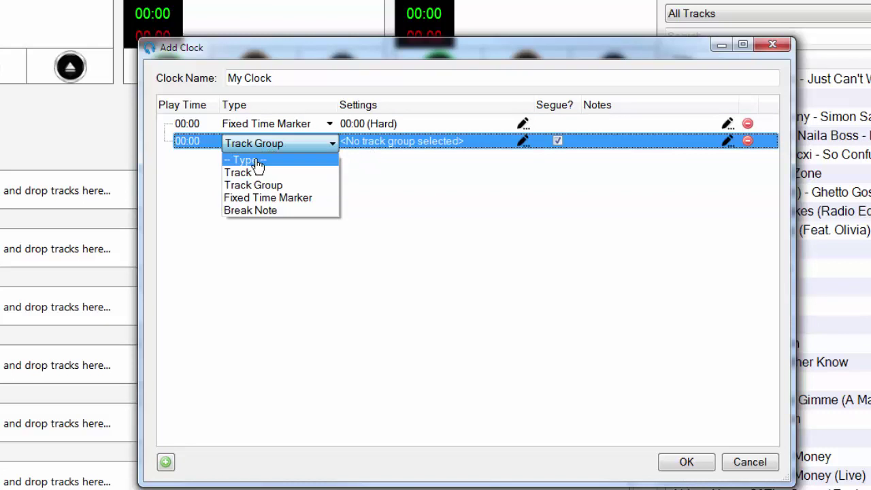
click(247, 172)
click(374, 143)
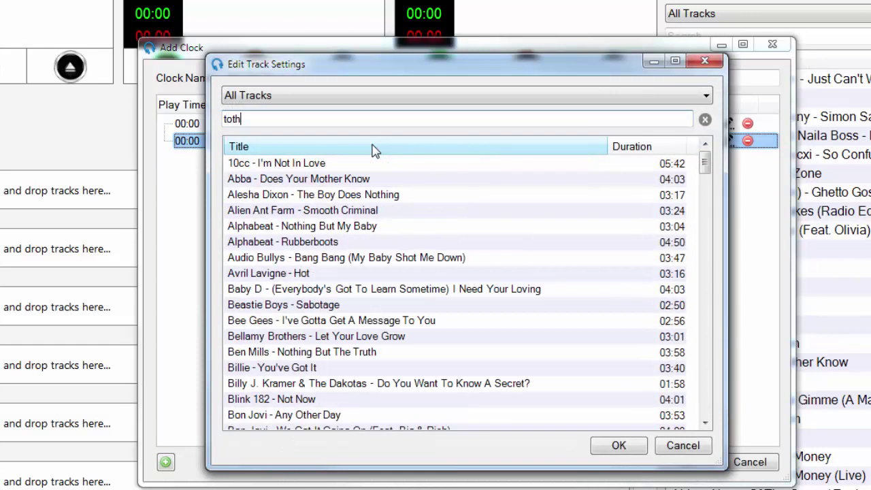
double_click(292, 166)
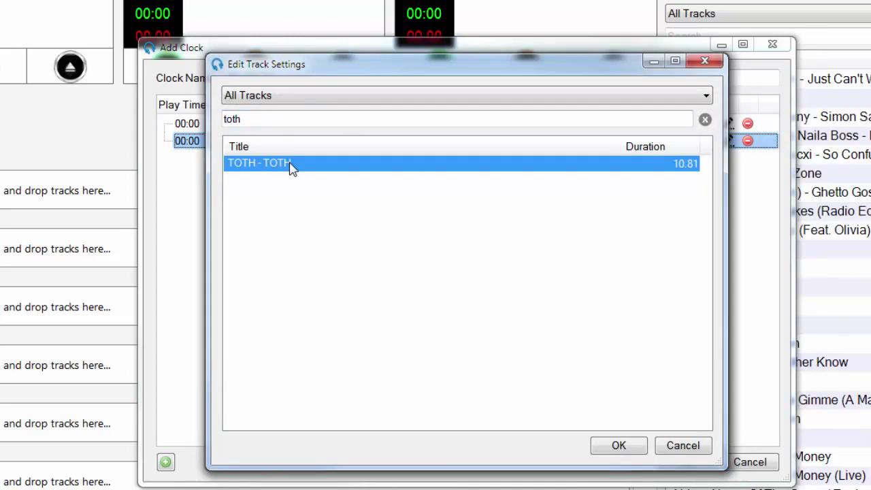
- Add a third clock item of type Track Group and assign the Pop group to it
click(170, 464)
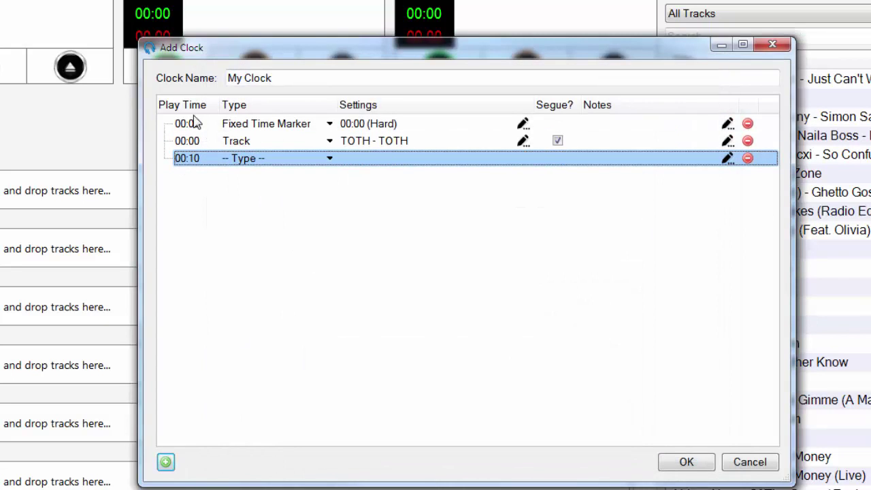
click(265, 164)
click(280, 201)
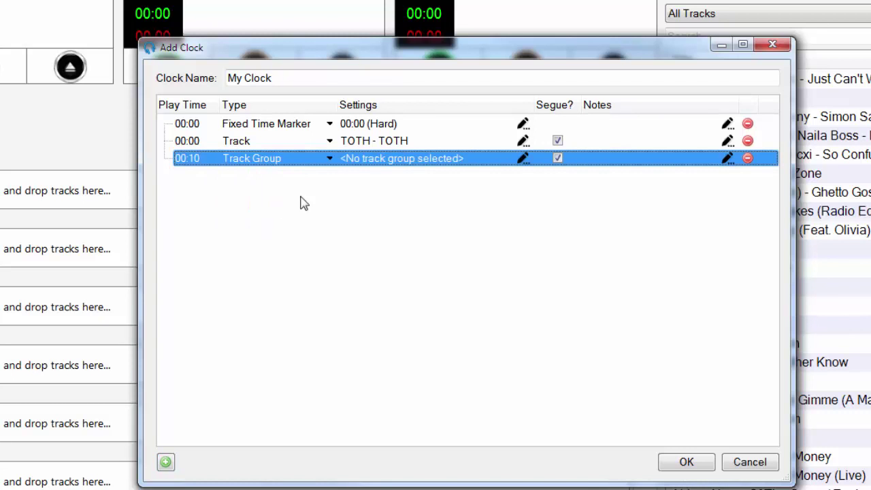
click(404, 163)
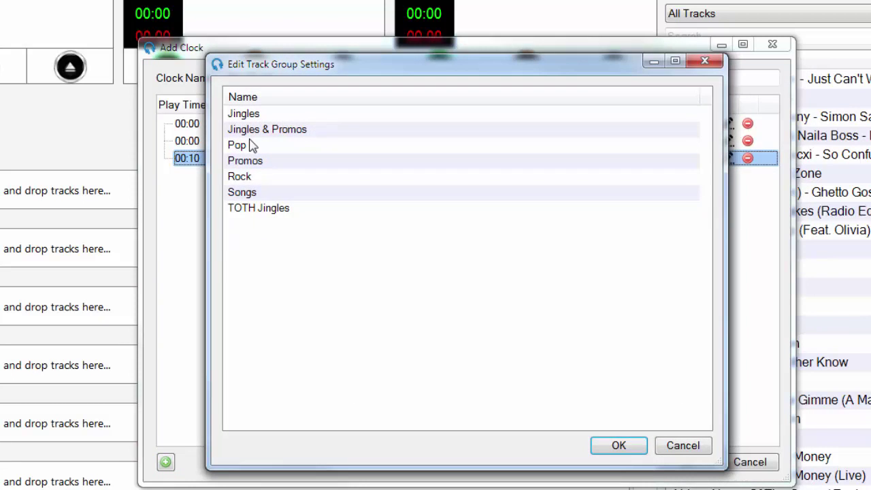
double_click(245, 147)
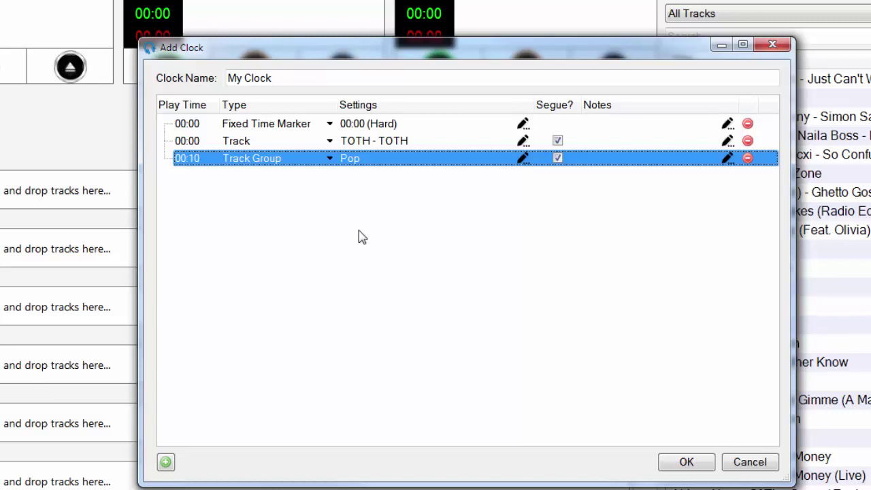
- Duplicate the last clock item twice in turn, assigning Jingles to the first copy and Rock to the second
key(ctrl+d)
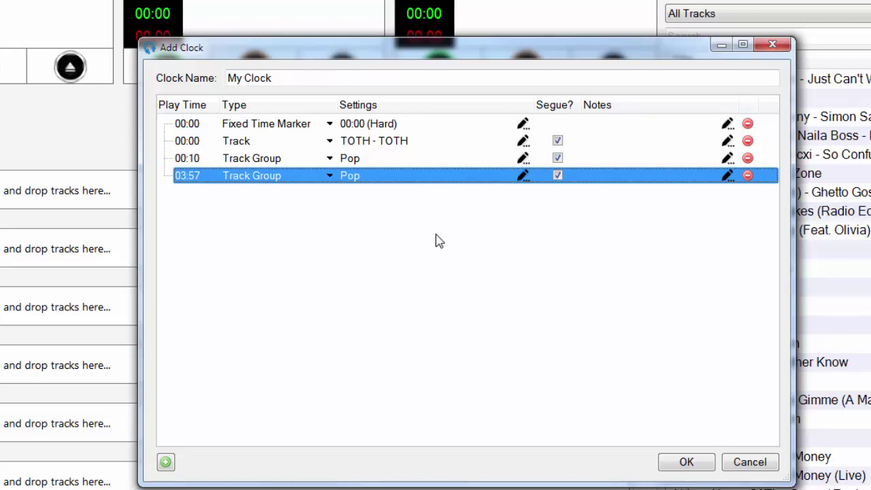
click(355, 179)
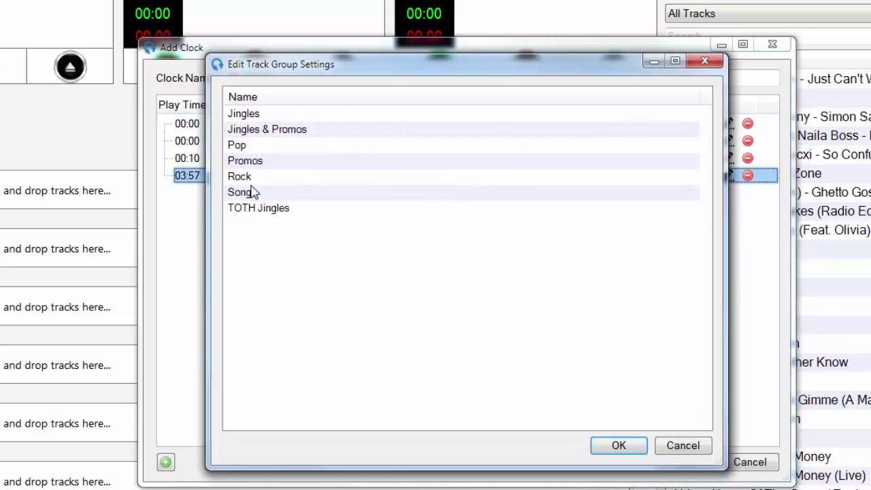
click(252, 114)
key(Return)
key(ctrl+d)
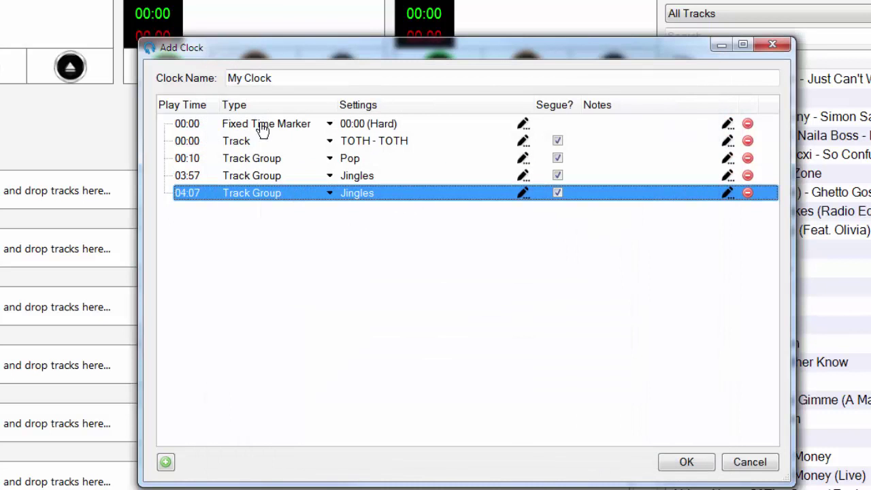
click(367, 195)
click(246, 178)
key(Return)
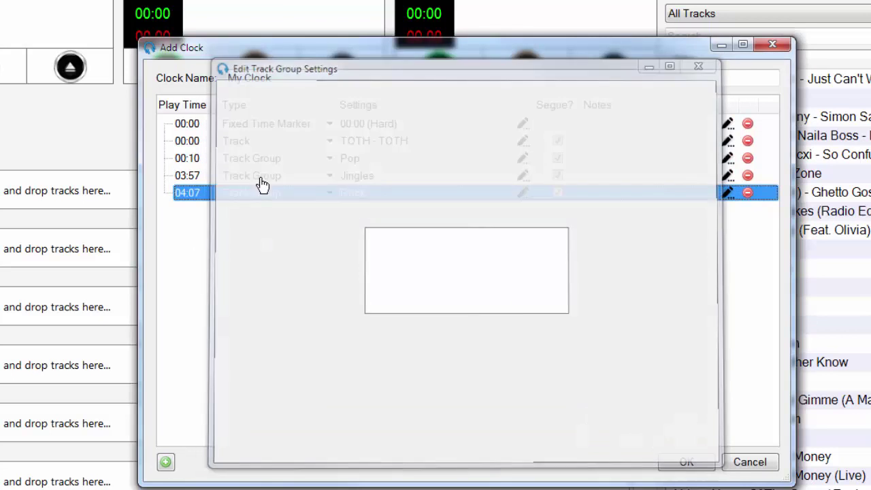
- Extend the clock with three more duplicated track group items, assigned in order to Jingles, Pop and Jingles
key(ctrl+d)
click(359, 212)
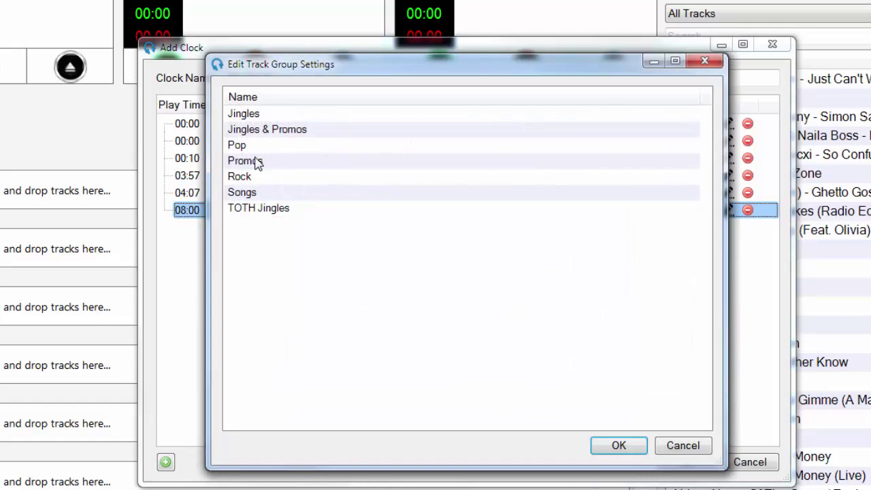
click(251, 116)
key(Return)
key(ctrl+d)
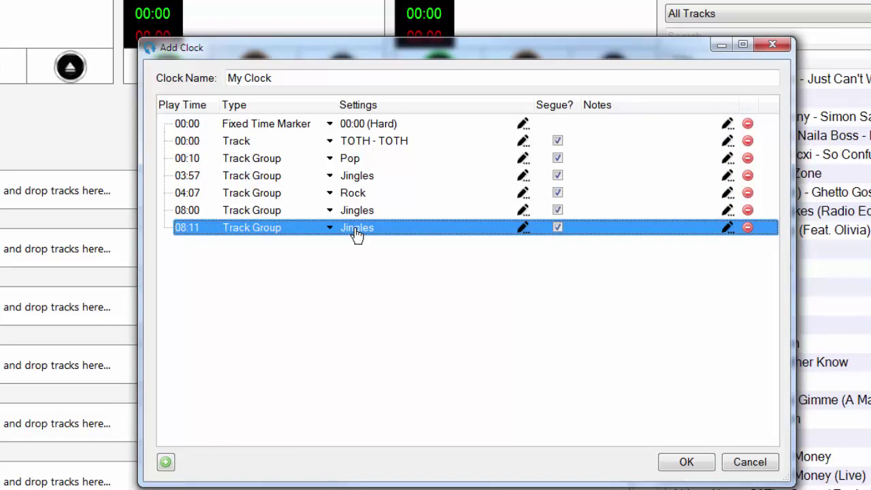
click(355, 228)
double_click(237, 145)
key(ctrl+d)
click(356, 243)
double_click(243, 113)
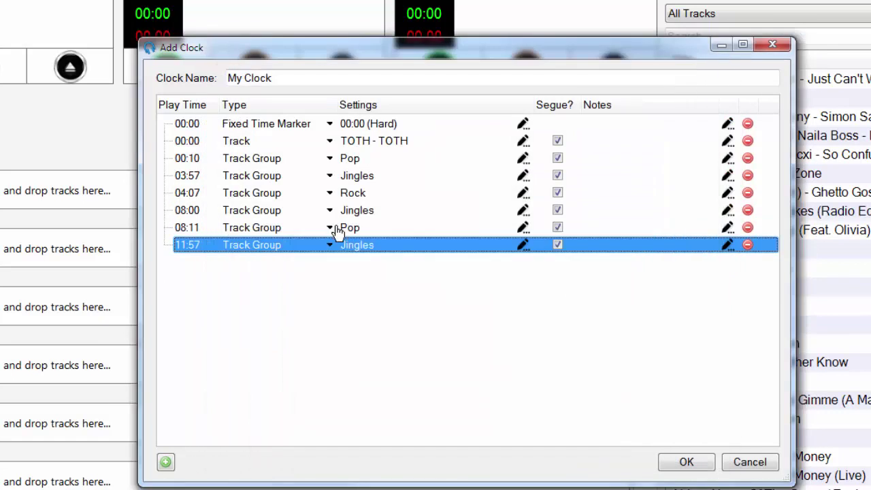
- Extend the clock with two more duplicated track group items, assigned to Rock and Jingles
key(ctrl+d)
click(354, 262)
double_click(240, 176)
key(ctrl+d)
click(366, 286)
double_click(242, 117)
- Duplicate the last clock item and turn it into a Soft fixed time marker at 15:00
key(ctrl+d)
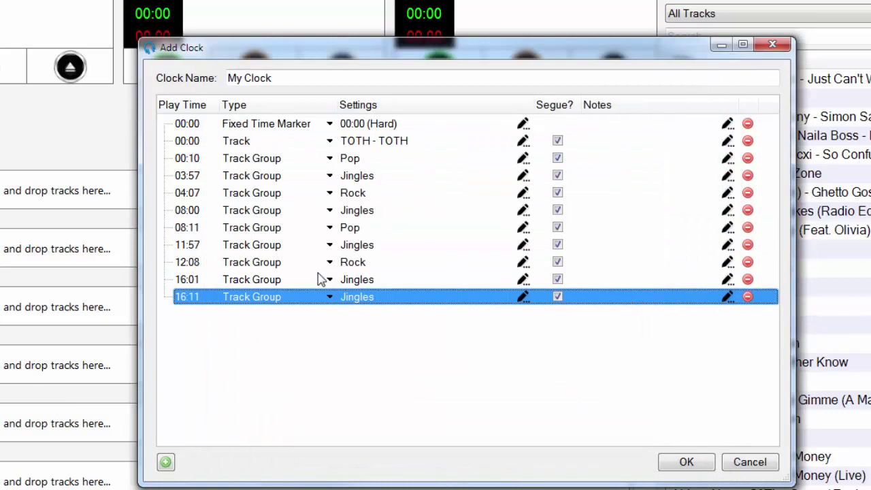
click(288, 304)
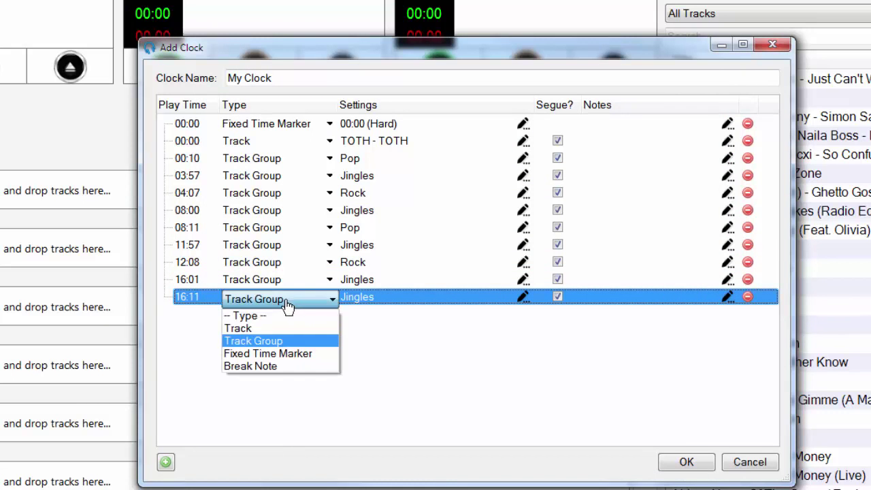
click(299, 356)
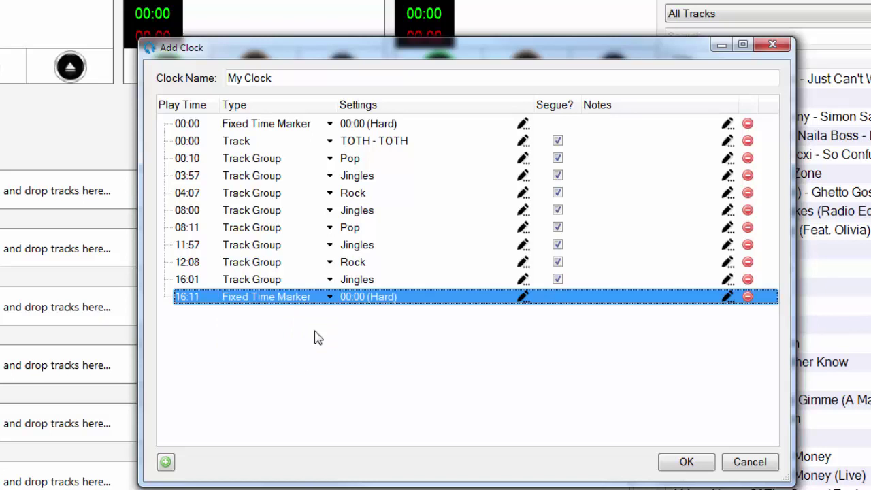
double_click(388, 301)
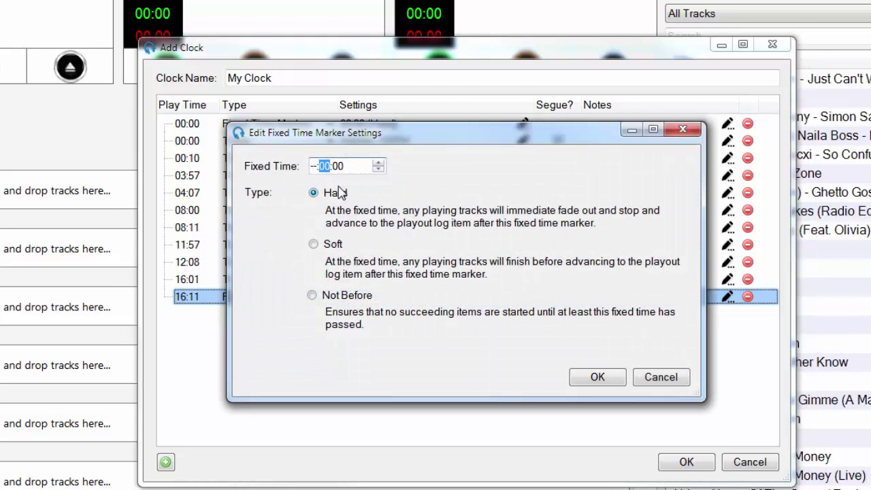
text(15)
click(314, 245)
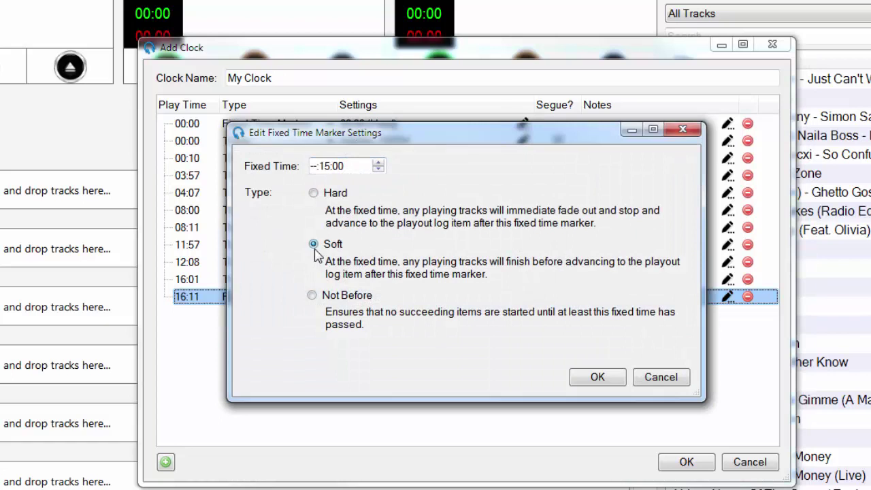
click(621, 384)
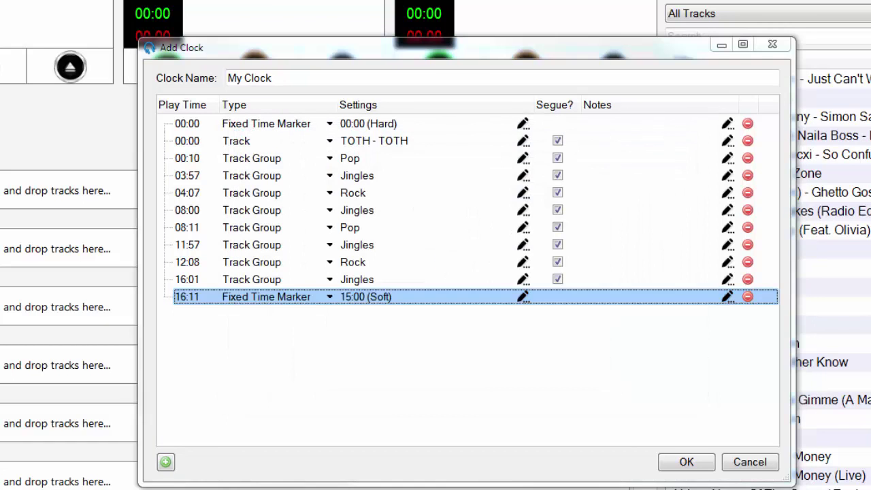
click(481, 360)
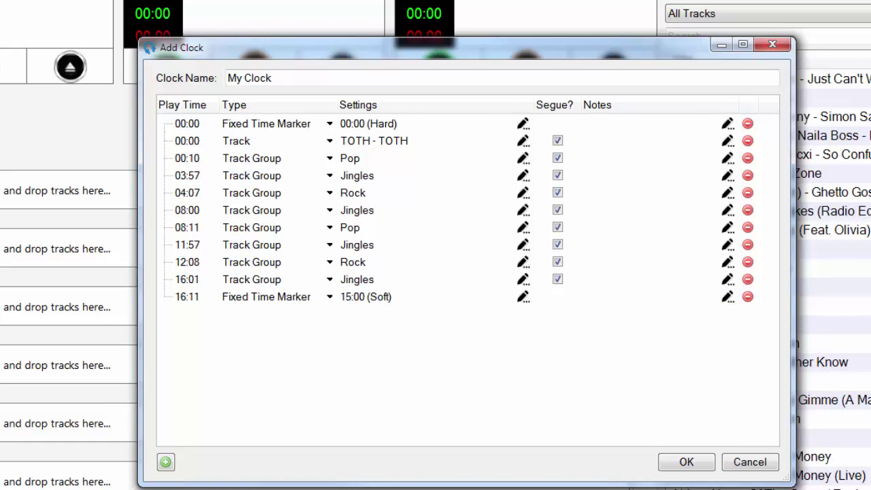
- Discard the new clock and open the clock schedule
click(751, 462)
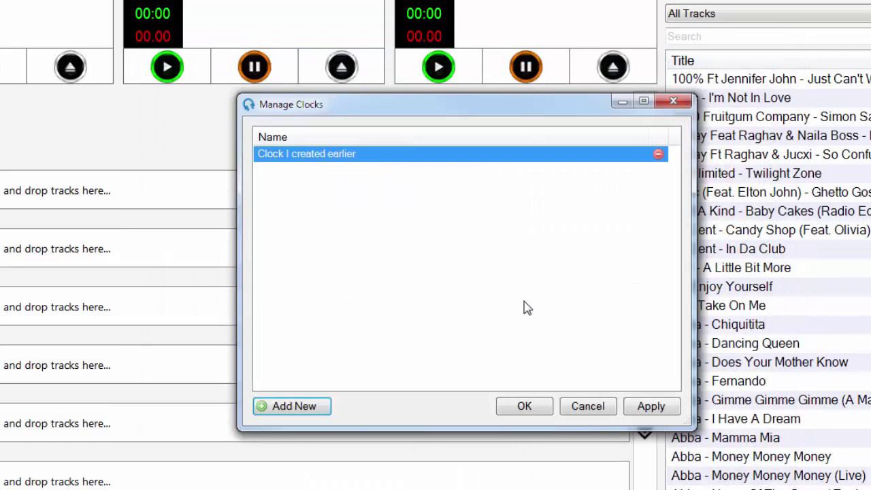
click(530, 405)
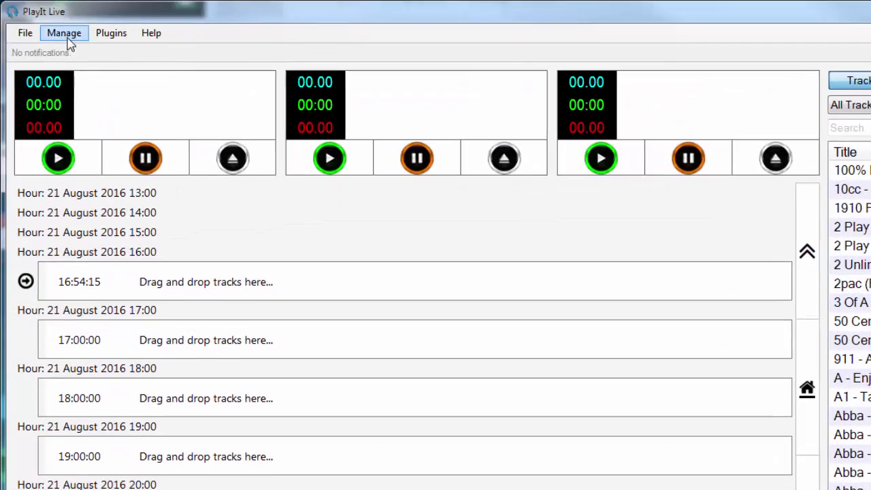
click(67, 34)
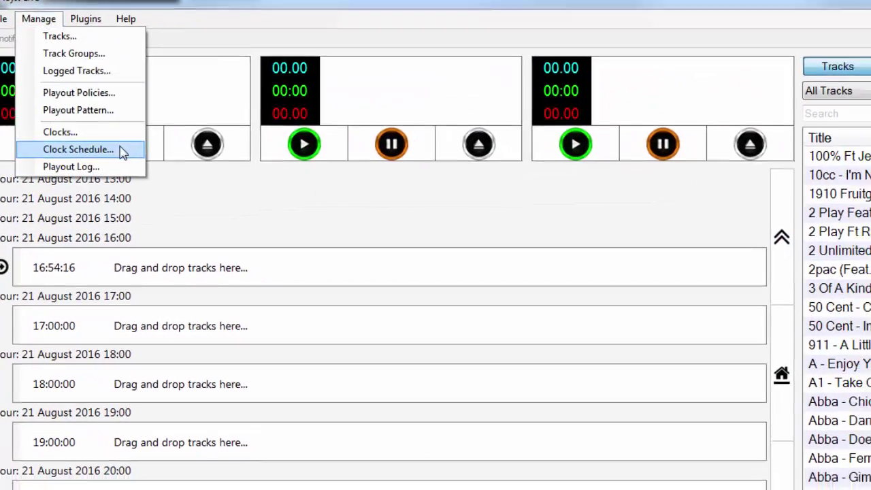
click(121, 151)
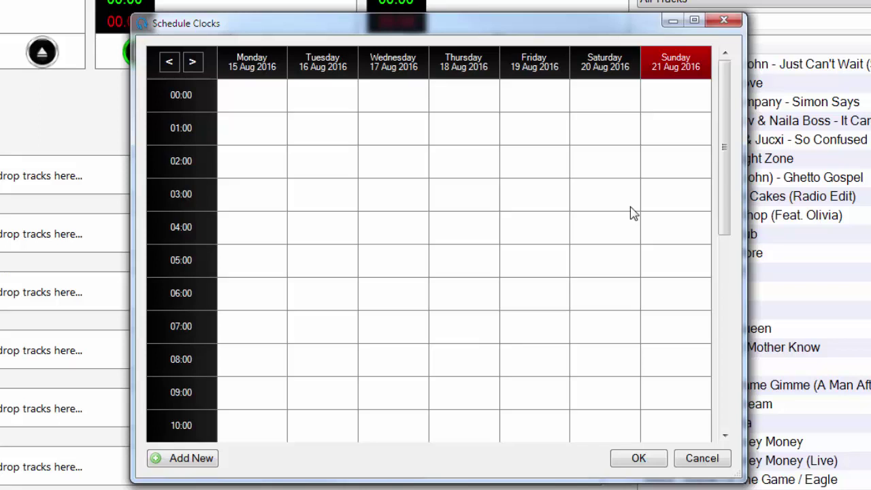
- Add "Clock I created earlier" to the 16:00 slot on Sunday 21 August 2016
scroll(796, 304, down, 5)
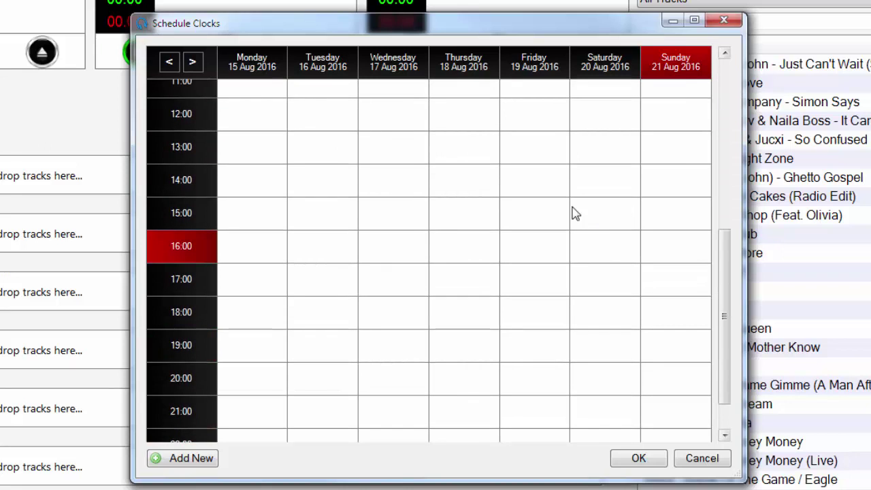
double_click(666, 253)
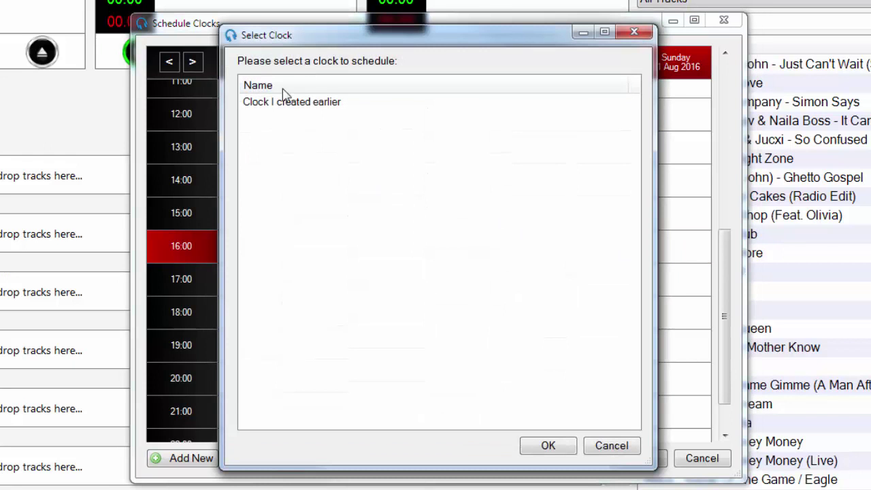
double_click(330, 103)
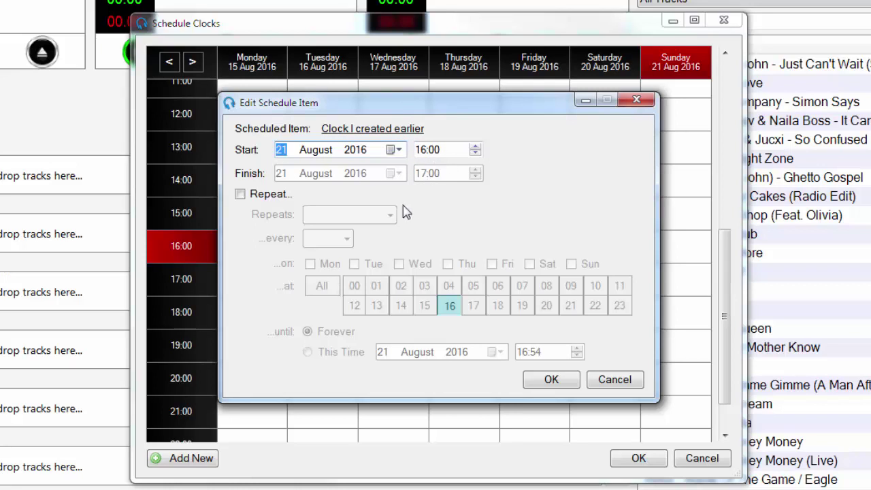
- Set the 16:00 schedule item to repeat daily, every 1 day, at all hours
click(265, 197)
click(334, 216)
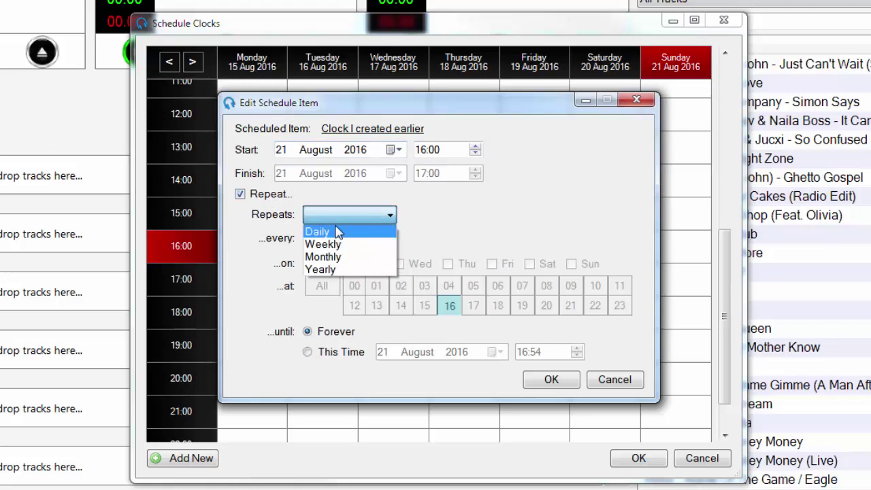
click(338, 233)
click(342, 241)
click(343, 256)
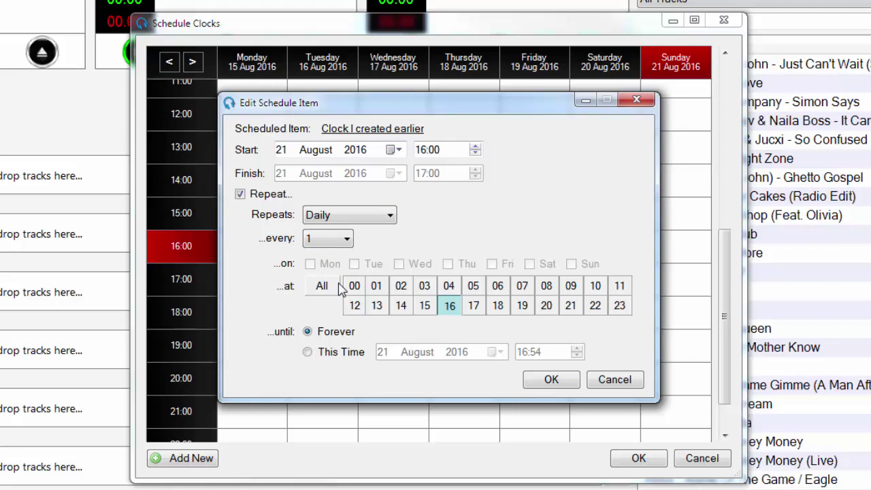
click(323, 286)
- Change the item's repetition to weekly on Sunday, accept it, and check the following weeks in the schedule
click(335, 215)
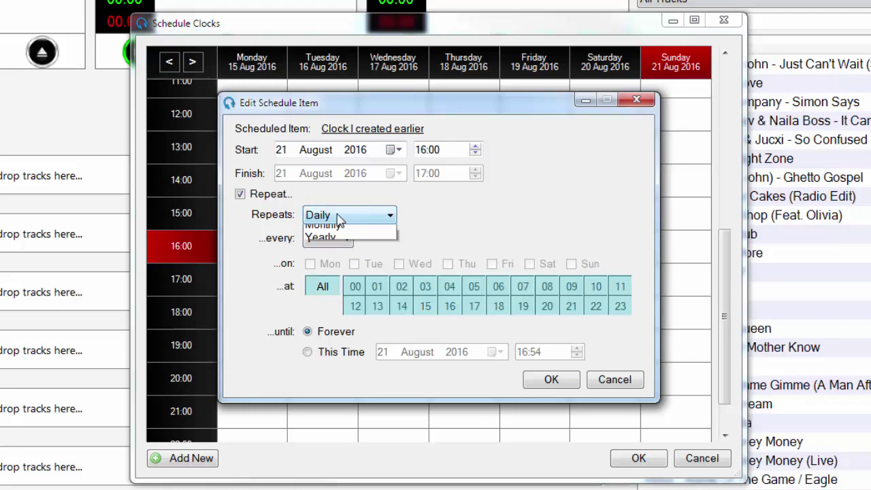
click(345, 243)
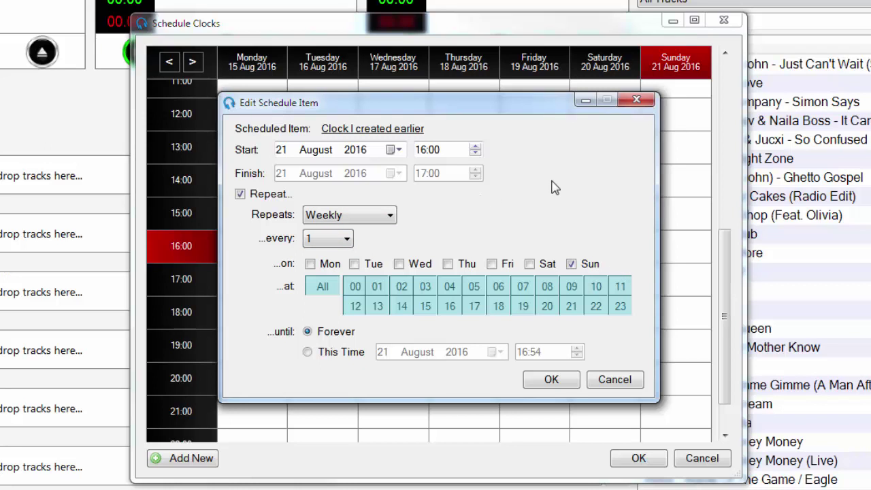
click(551, 380)
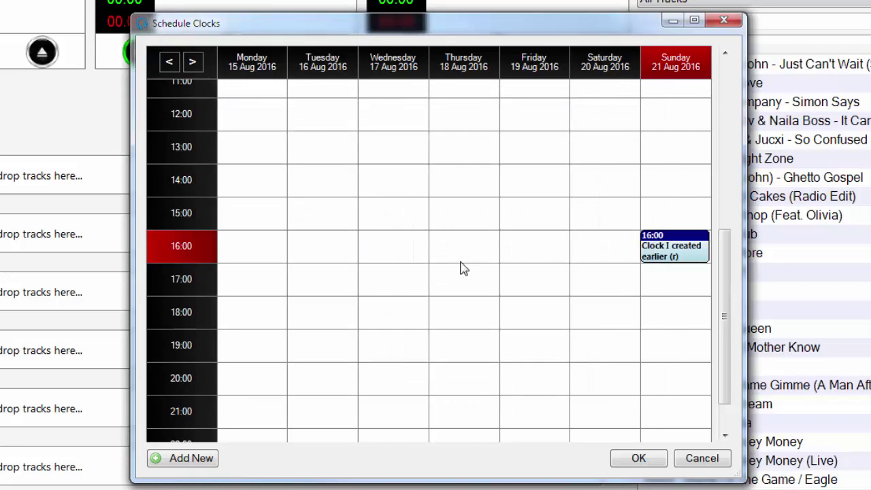
click(193, 63)
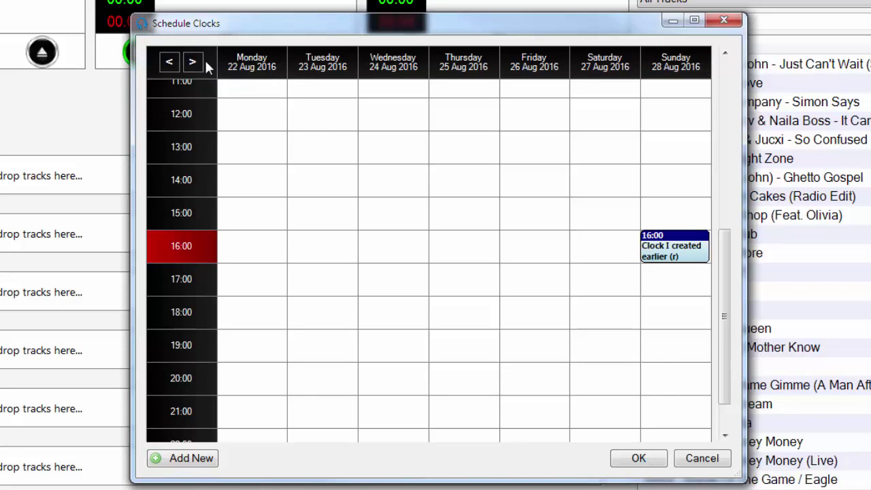
click(194, 63)
click(170, 63)
click(170, 62)
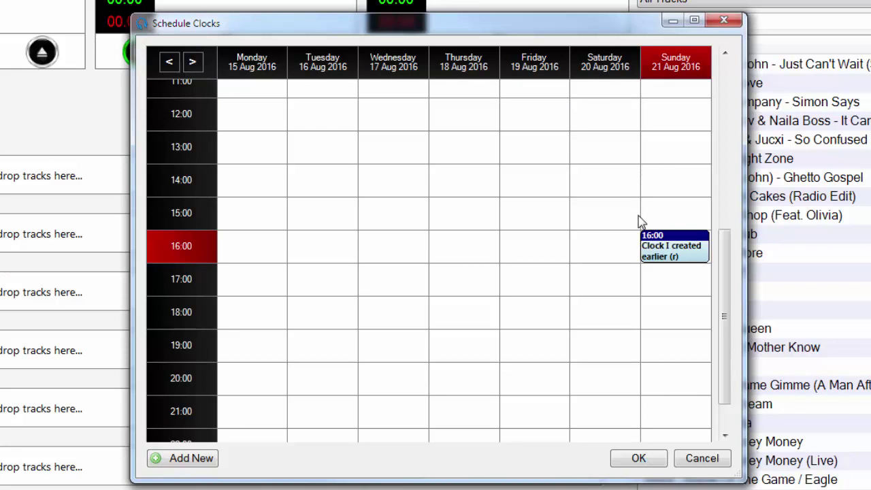
- Add "Clock I created earlier" to the 17:00 slot on Sunday 21 August 2016
click(672, 284)
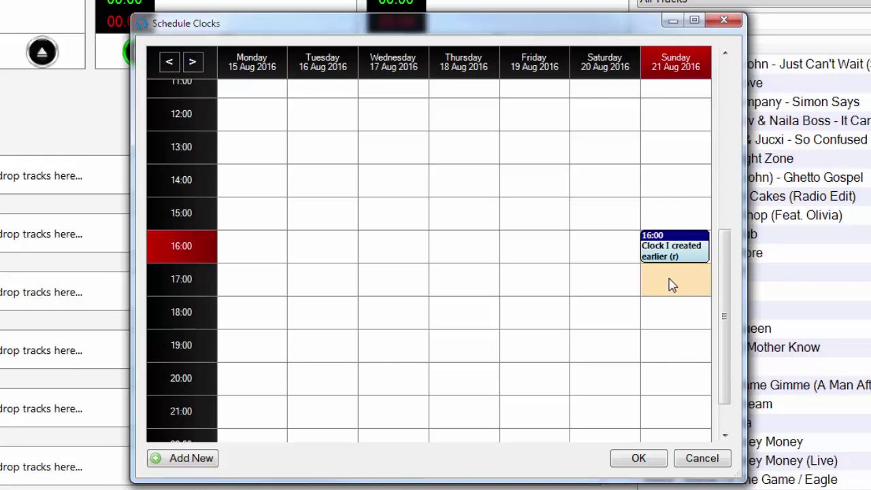
double_click(672, 285)
double_click(318, 105)
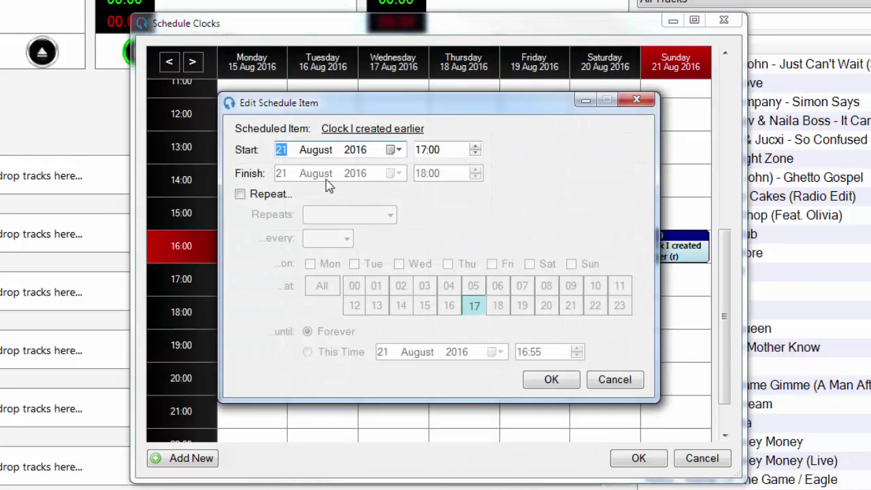
- Set the 17:00 item to repeat weekly, every 1 week, on Sunday, and save the clock schedule
click(291, 196)
click(348, 215)
click(319, 238)
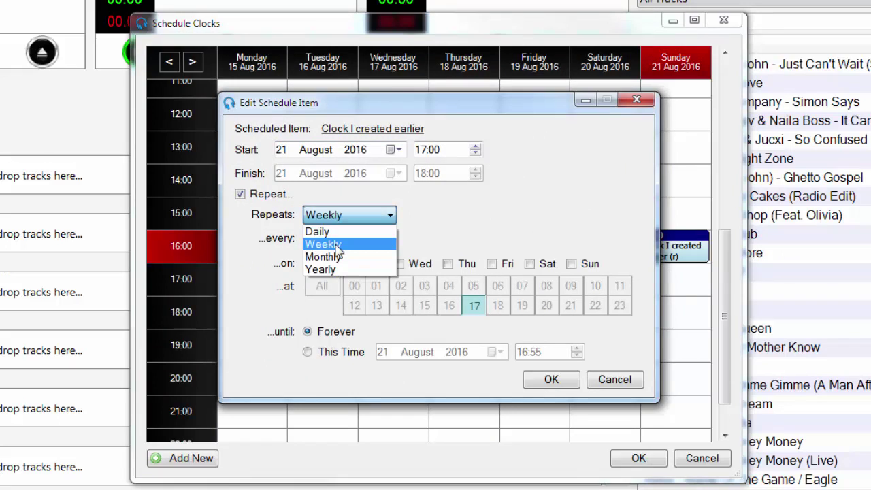
click(327, 238)
click(316, 248)
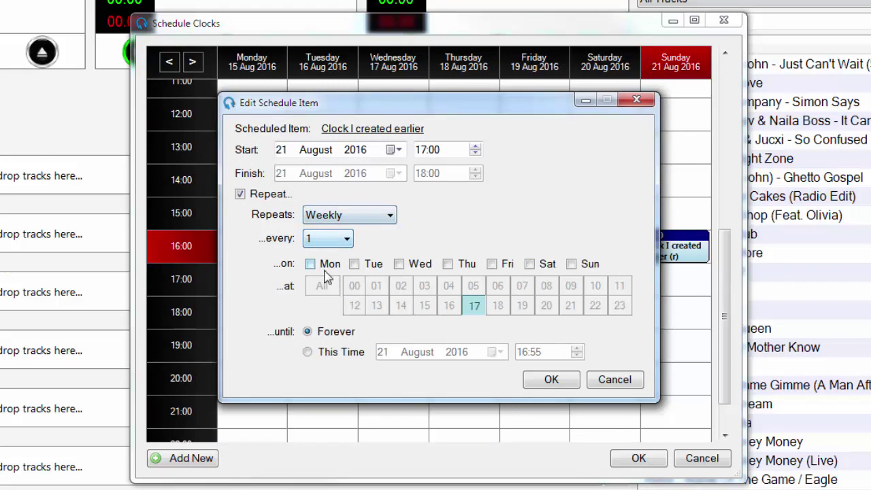
click(572, 264)
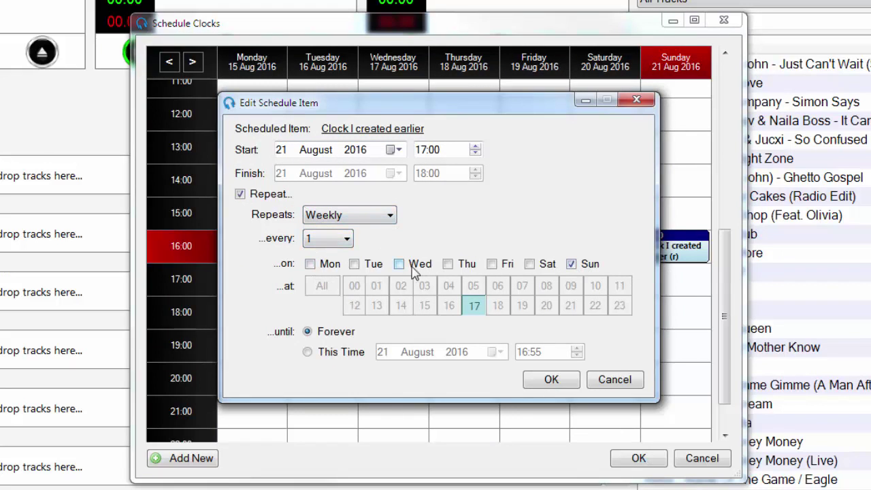
click(564, 388)
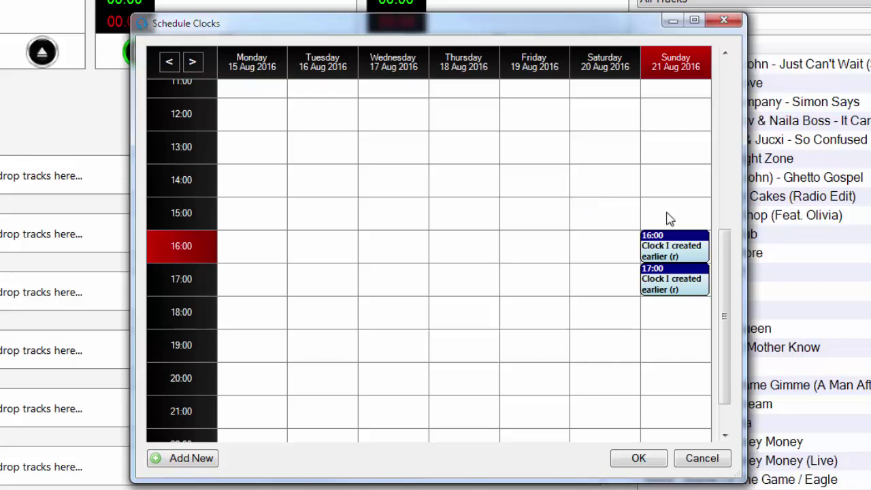
click(192, 67)
click(168, 62)
click(643, 459)
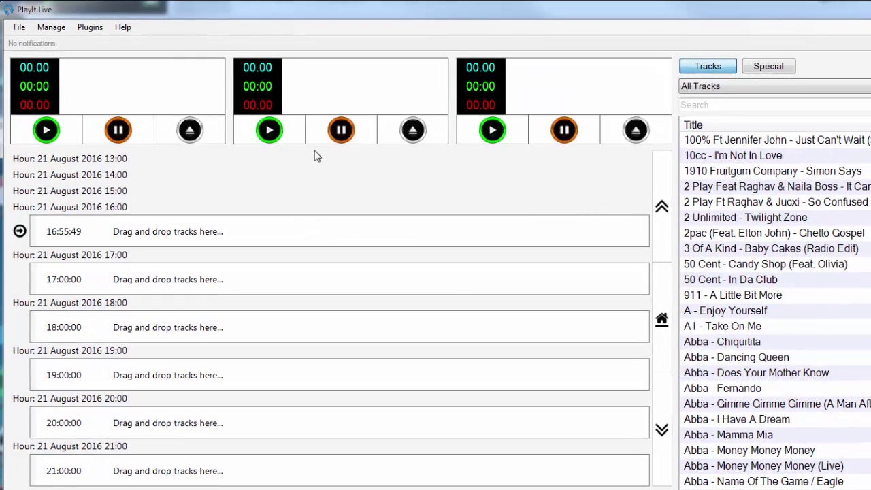
- Open the playout log and schedule the hour from 17:00 to 18:00 on 21 August 2016
click(90, 27)
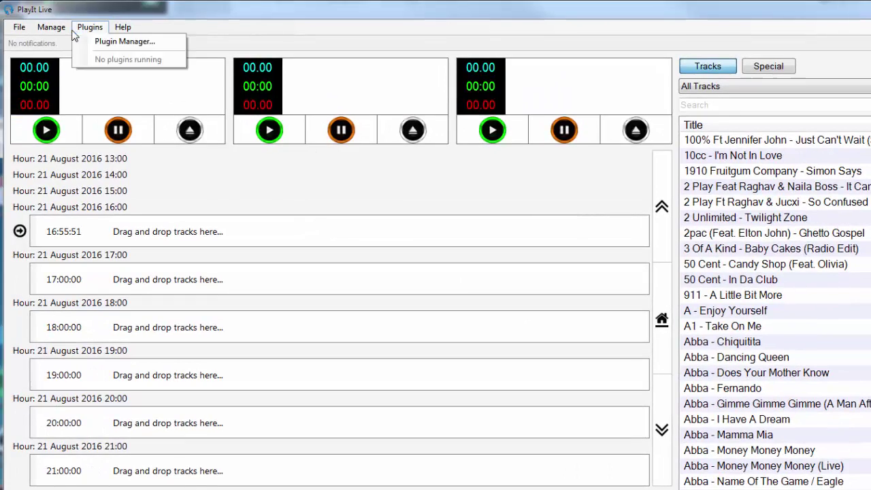
mouse_move(51, 28)
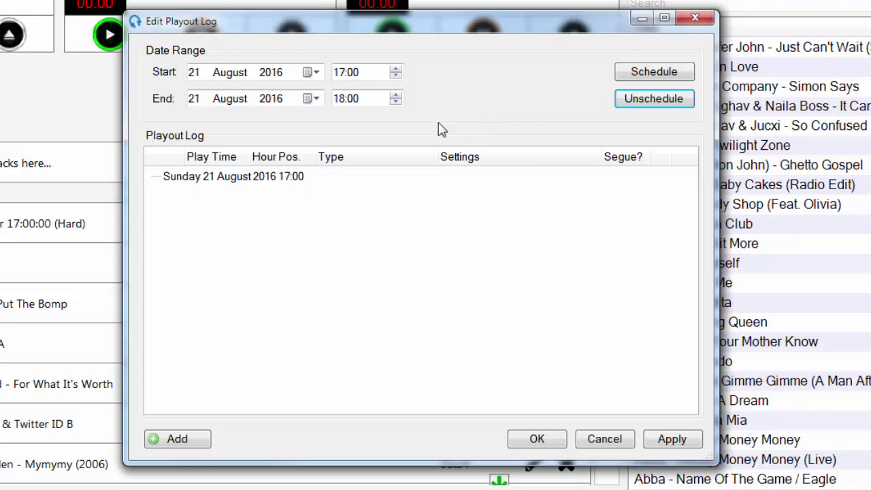
click(343, 72)
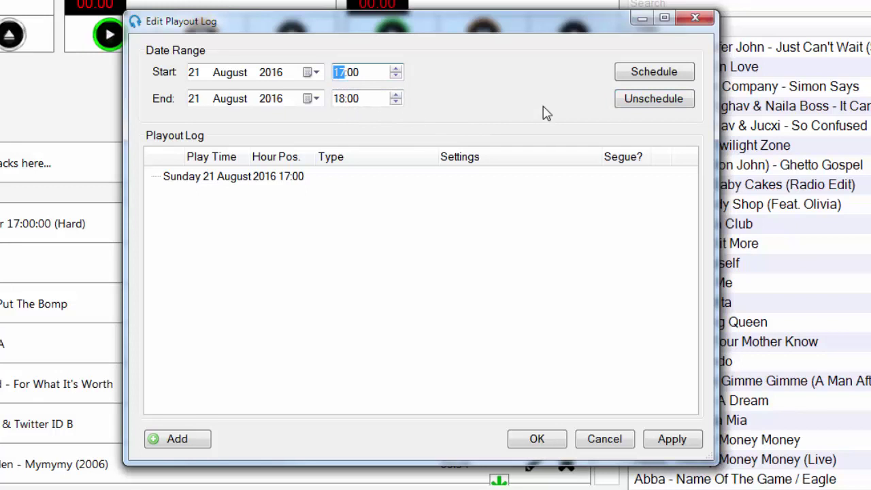
click(676, 75)
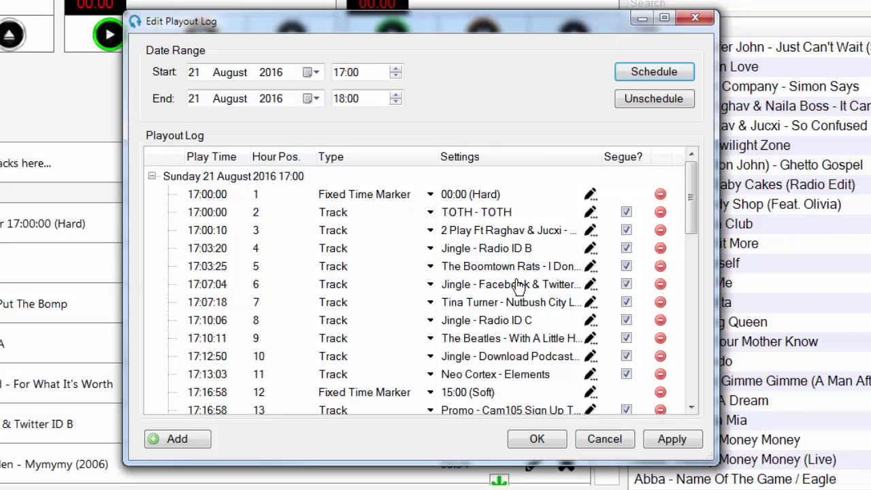
- Examine the scheduled playout log to its end, comparing the 15:00 soft fixed time marker with the track before it
scroll(547, 359, down, 1)
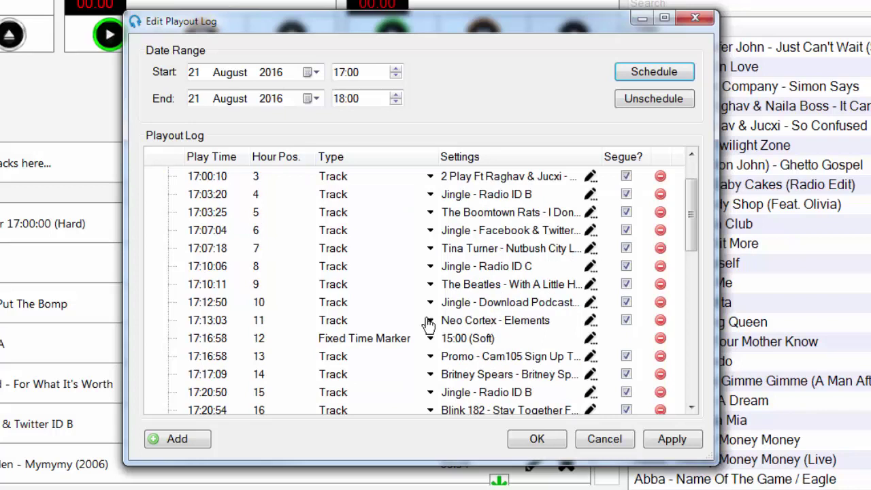
click(265, 319)
scroll(374, 246, down, 1)
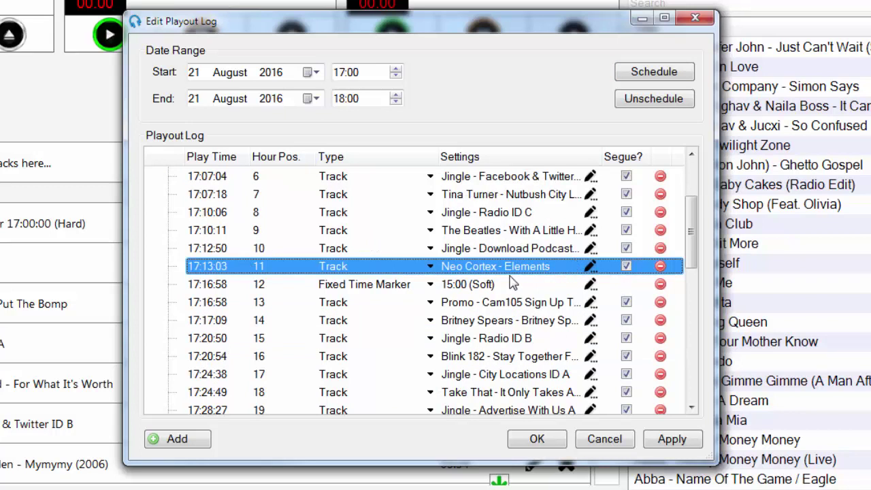
scroll(356, 249, down, 1)
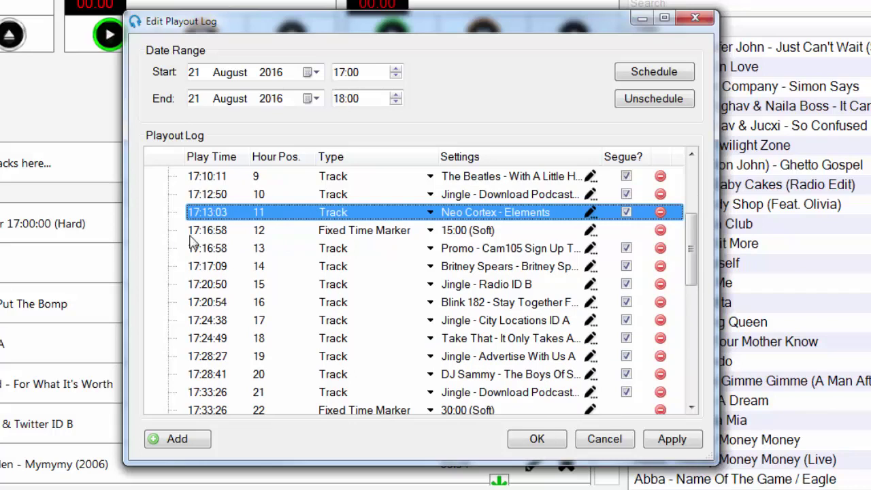
click(210, 233)
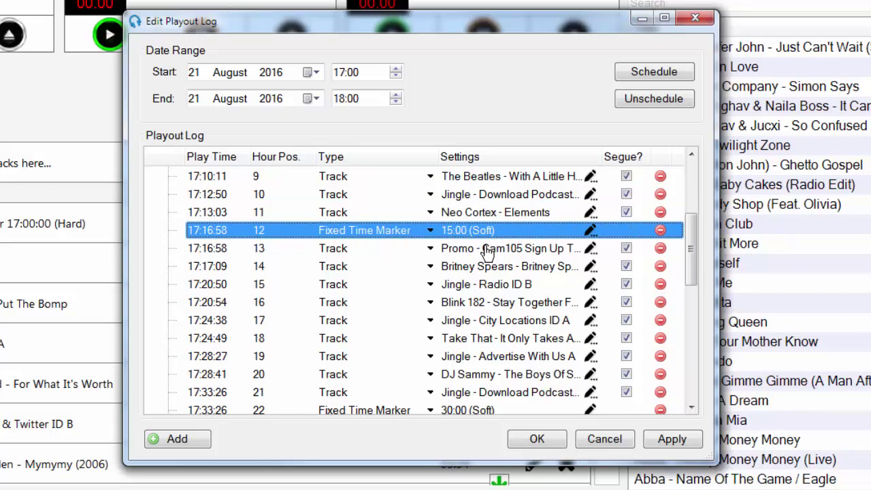
click(212, 216)
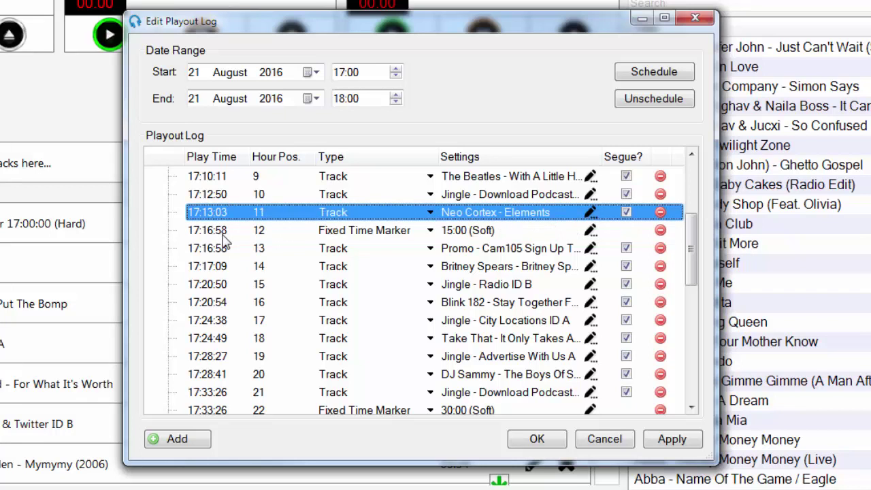
scroll(226, 235, down, 2)
scroll(227, 190, down, 5)
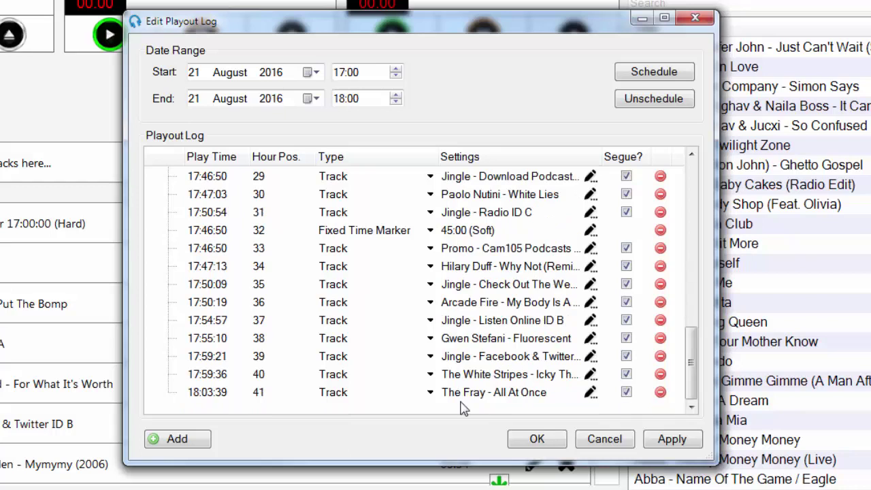
- Accept the scheduled playout log and remove the TOTH track from the 17:00 hour
click(553, 439)
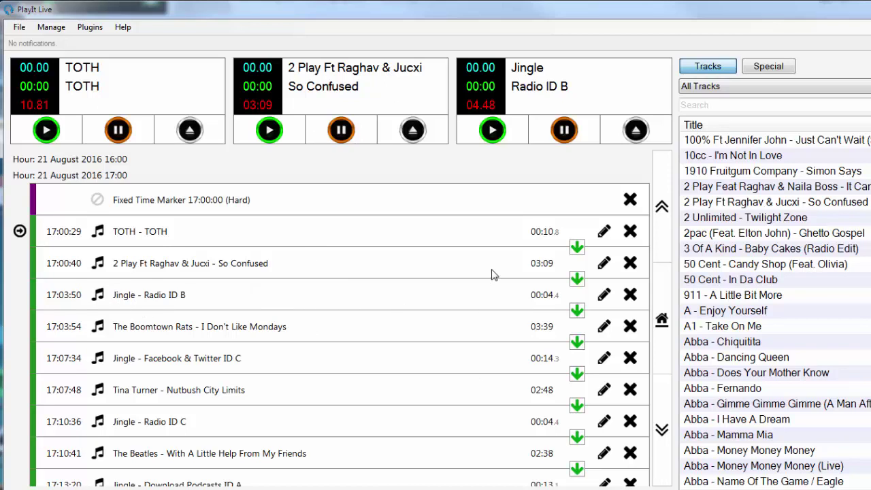
click(629, 232)
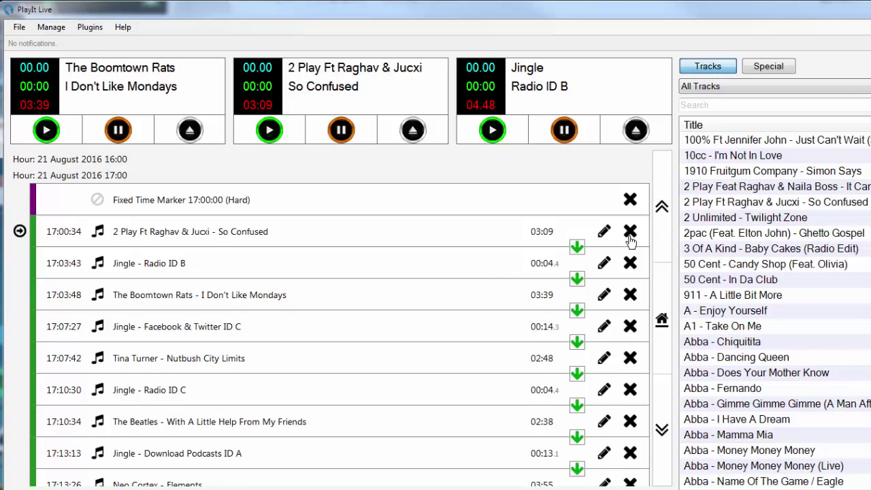